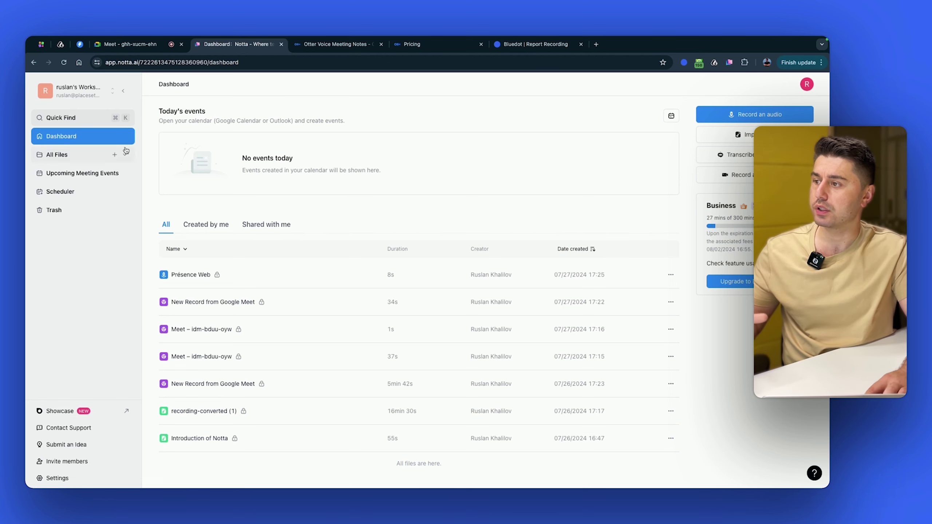
Step: View the upcoming meeting events for the next 14 days and their Notta Bot scheduling
click(70, 177)
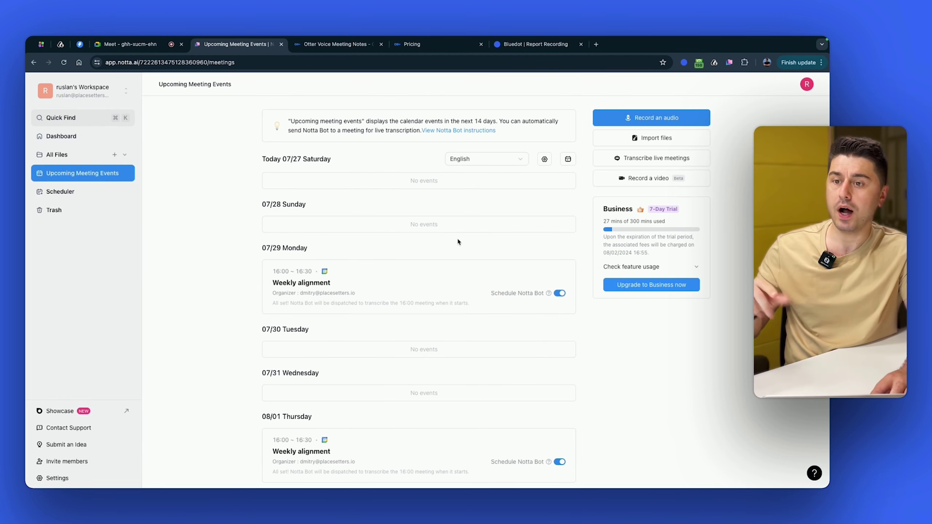
scroll(395, 205, down, 6)
scroll(444, 327, up, 6)
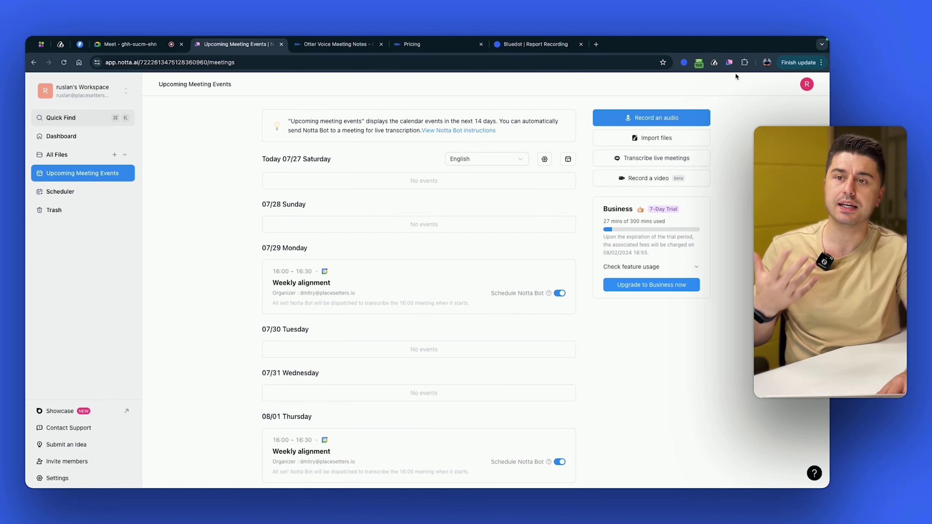
Step: Switch to the Google Meet call, start a Notta recording, and admit Notta Bot to the meeting
click(137, 47)
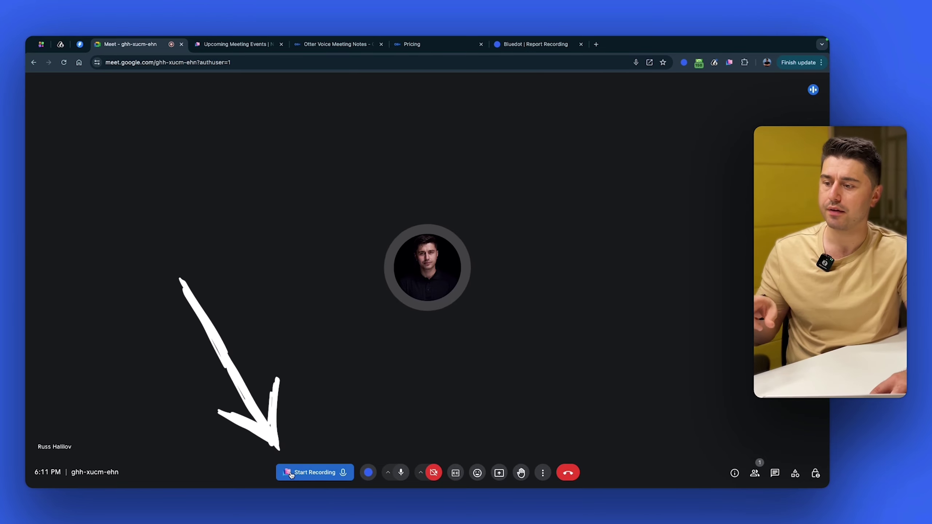
click(729, 62)
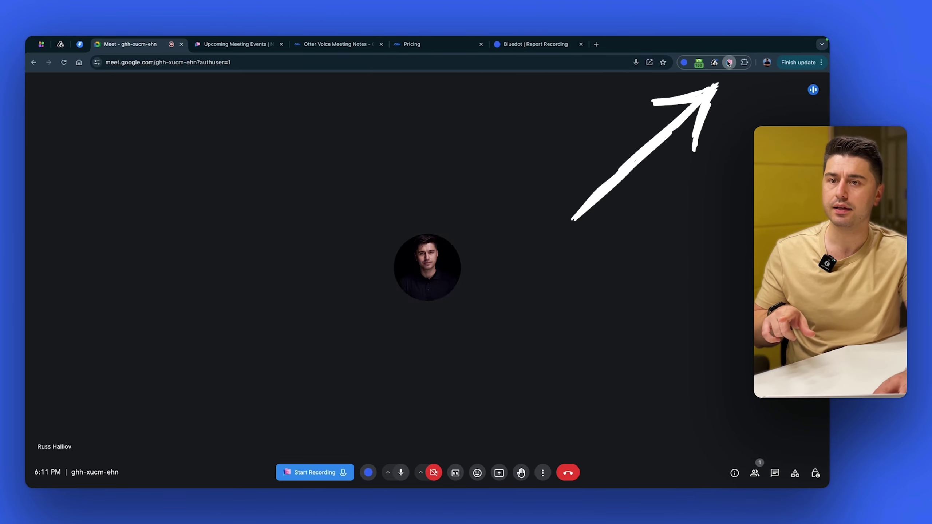
click(504, 143)
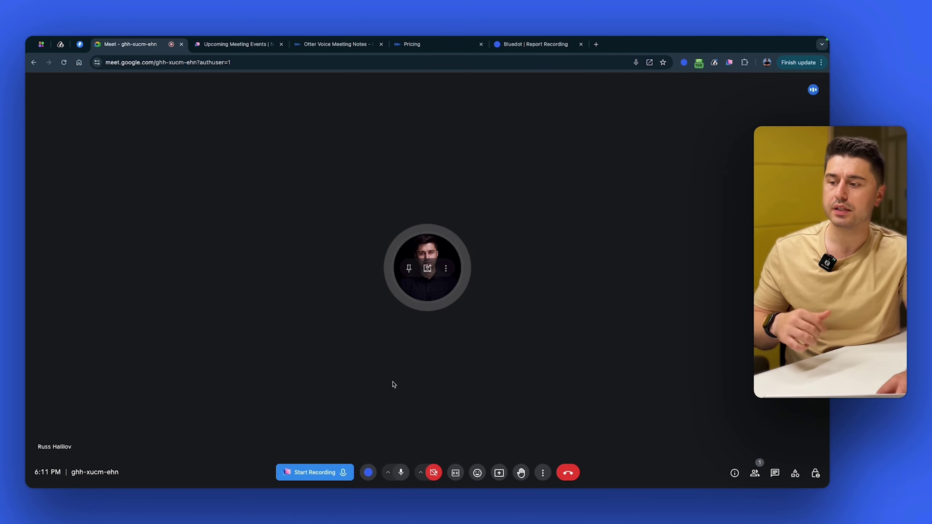
click(320, 473)
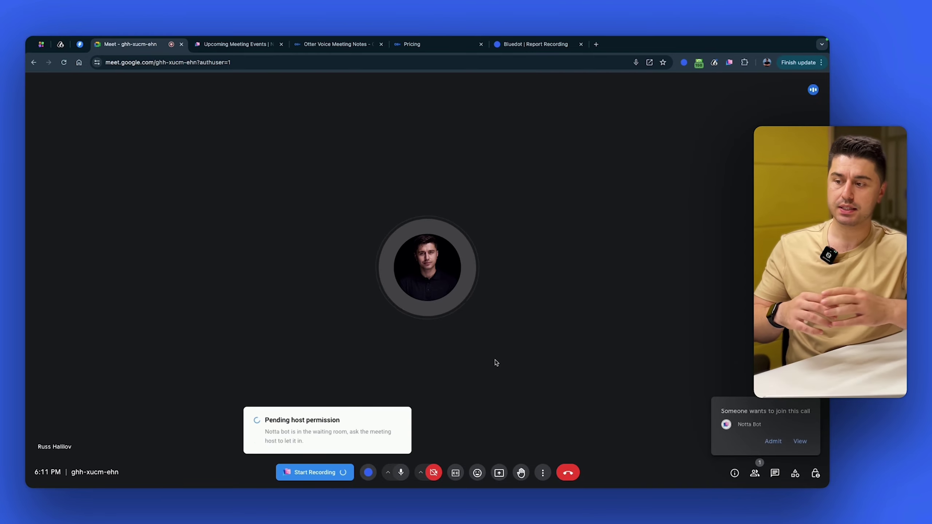
click(772, 440)
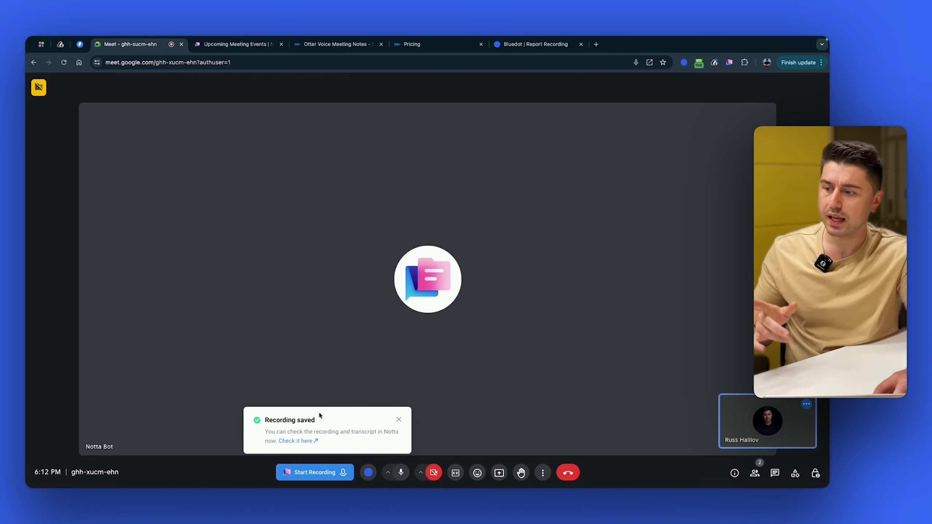
Step: Open the saved meeting recording in Notta and briefly play its first transcript segment, pausing it again
click(304, 441)
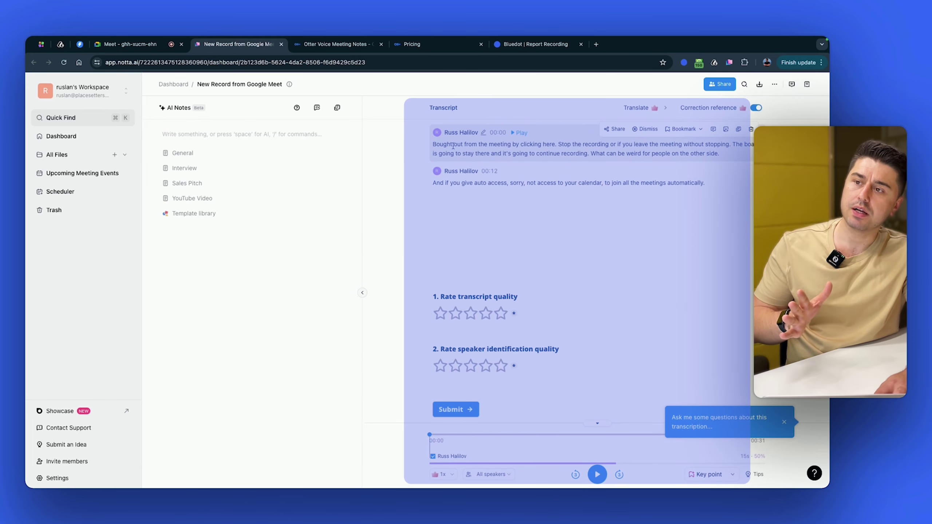
click(526, 132)
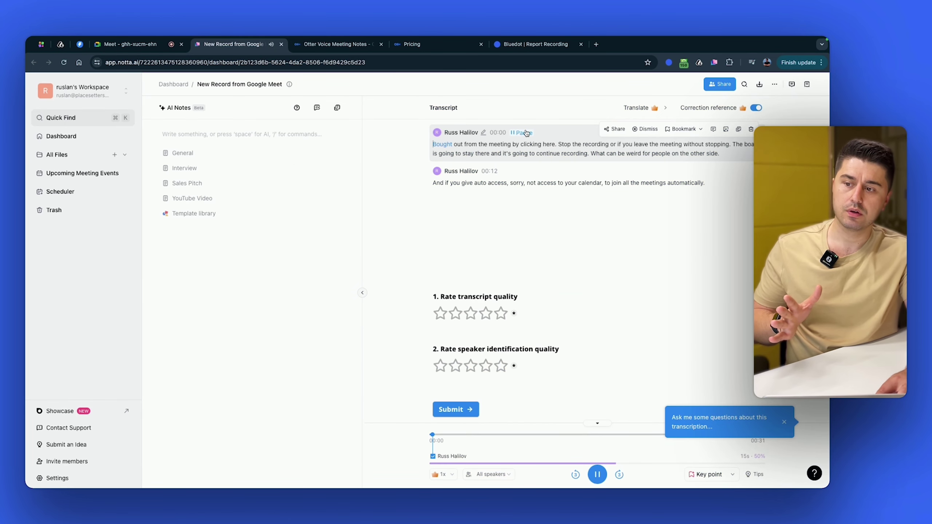
click(526, 133)
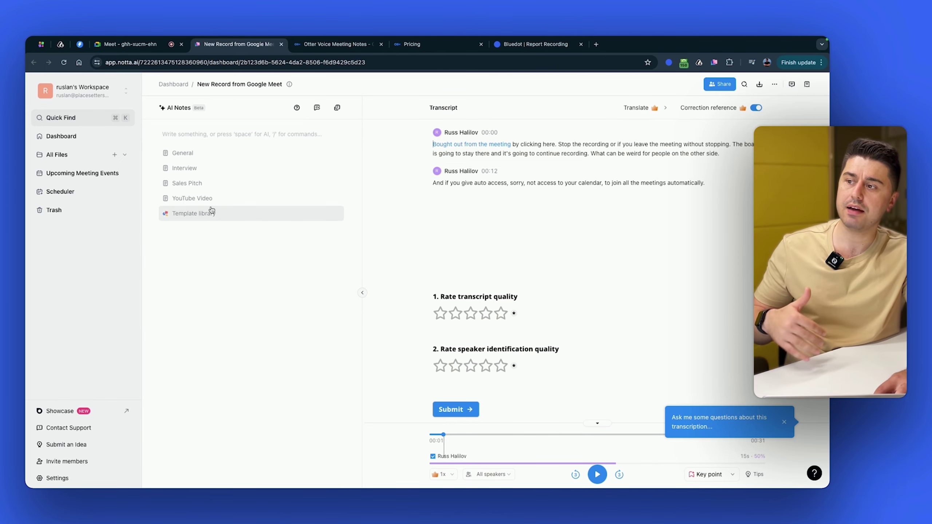
Step: Browse the AI Notes template library, including its default templates and prompts
click(214, 213)
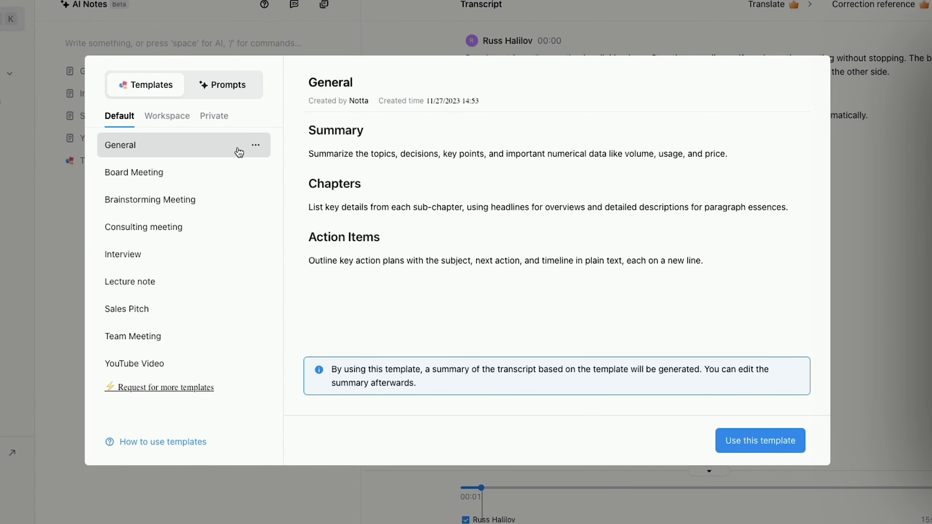
click(230, 86)
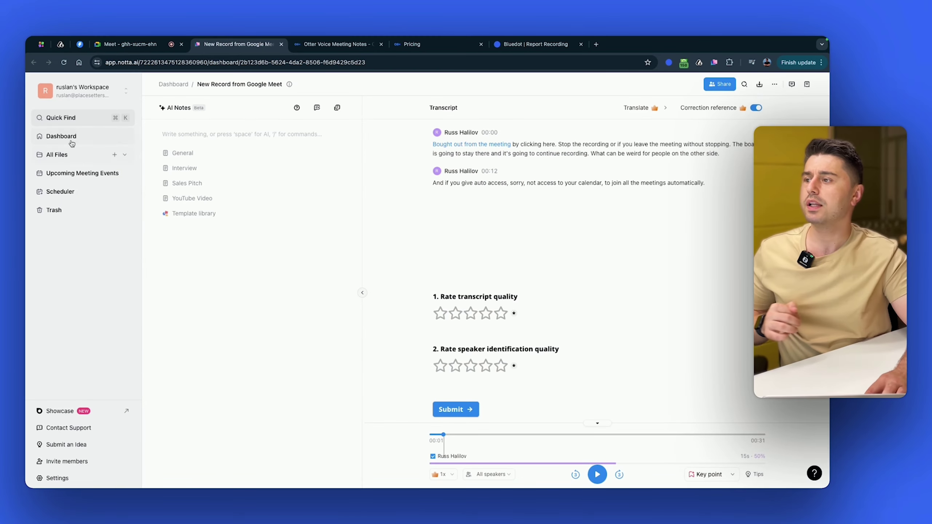
Step: Open the 5min 42s Google Meet recording from the dashboard and read its AI summary, chapters and action items
click(73, 137)
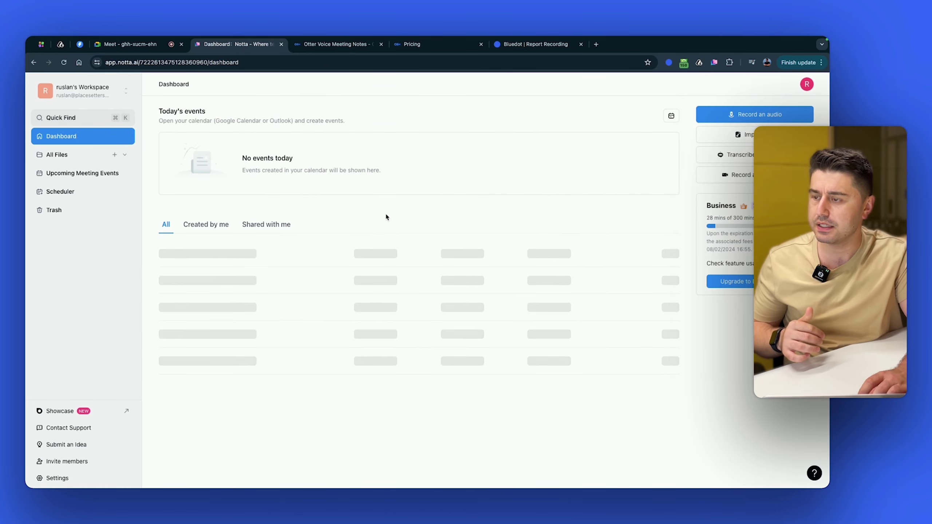
scroll(385, 216, down, 1)
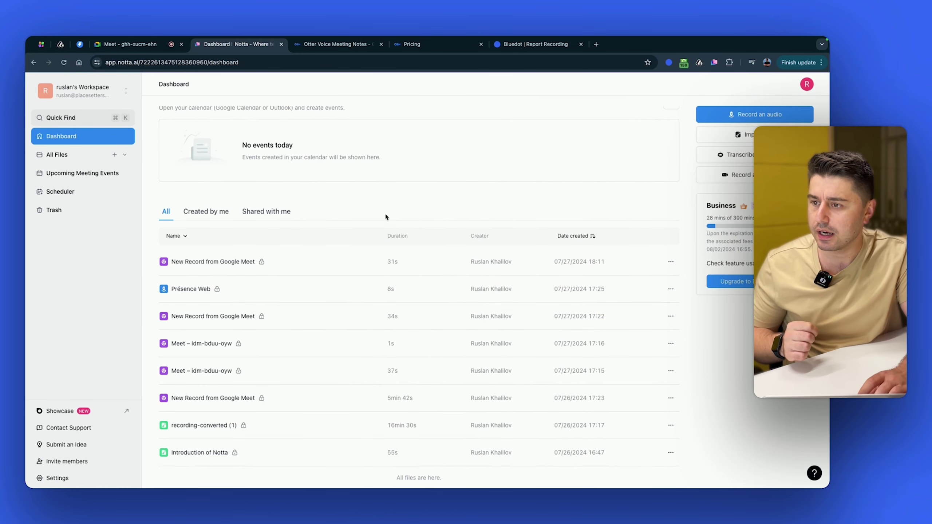
click(294, 403)
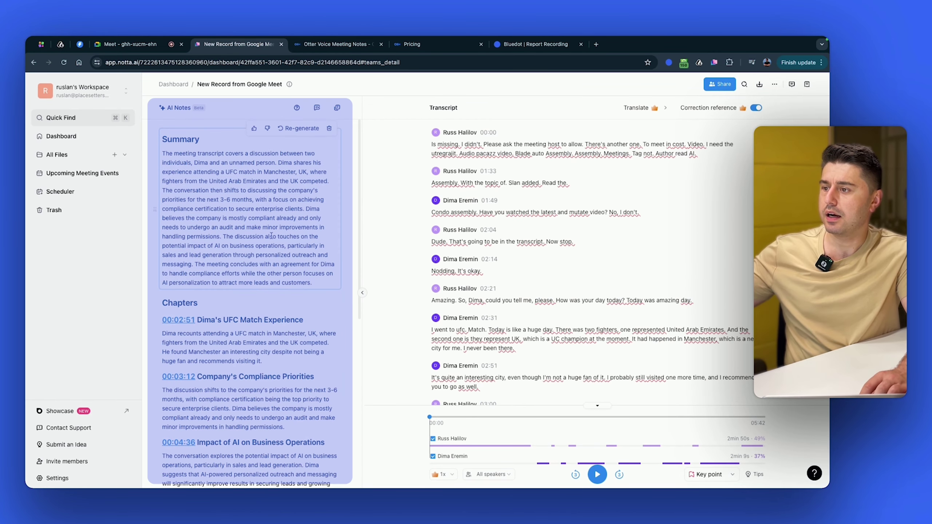
scroll(271, 235, down, 5)
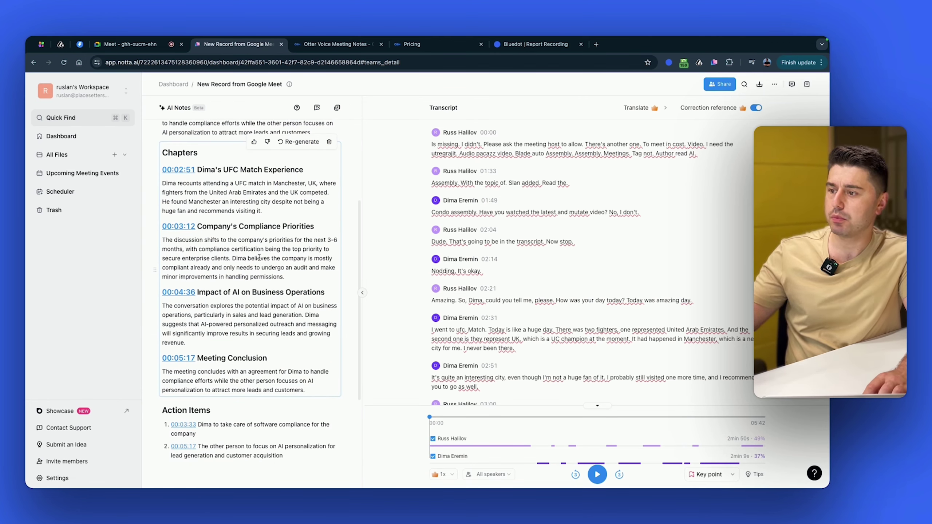
Step: Jump to the 00:03:12 compliance chapter in the transcript, and move playback to about 01:10 on the speaker timeline
click(179, 226)
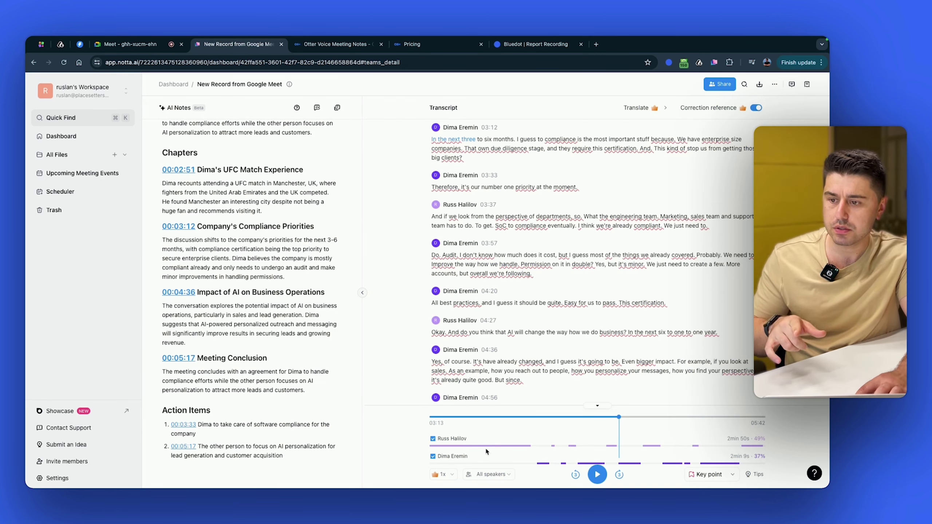
click(498, 445)
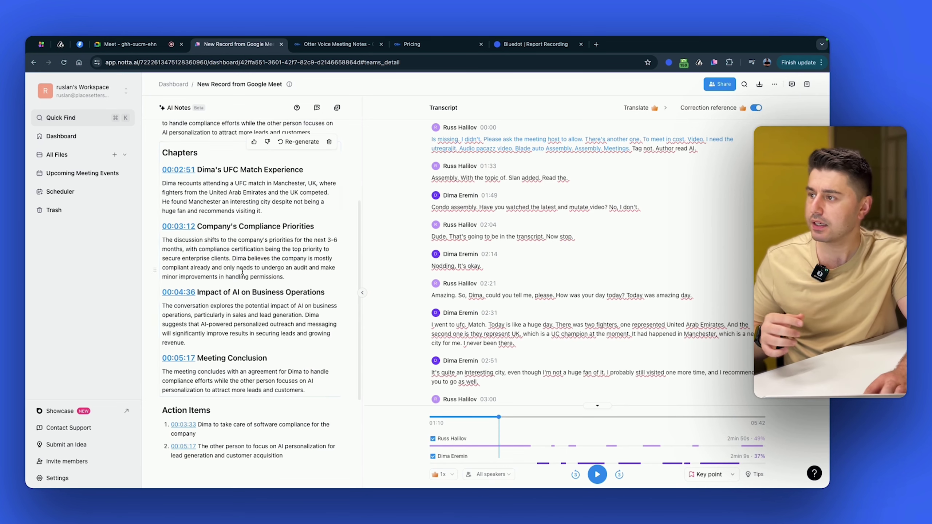
Step: Return to the dashboard's recording list and look through the All Files and Scheduler pages
click(62, 137)
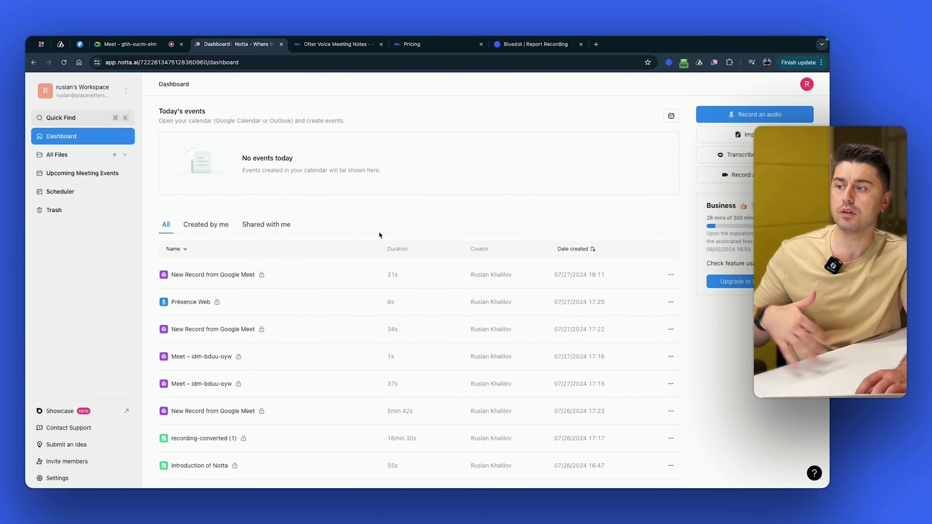
scroll(385, 273, down, 1)
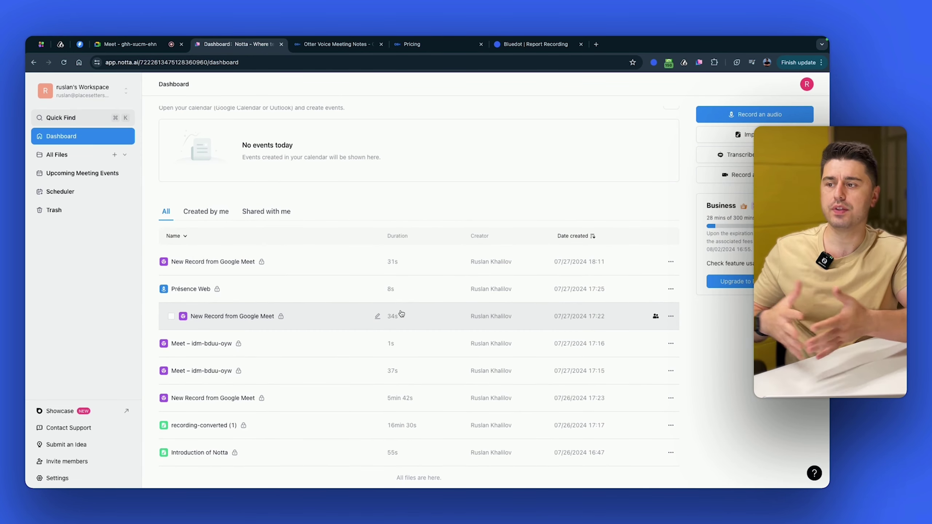
click(68, 160)
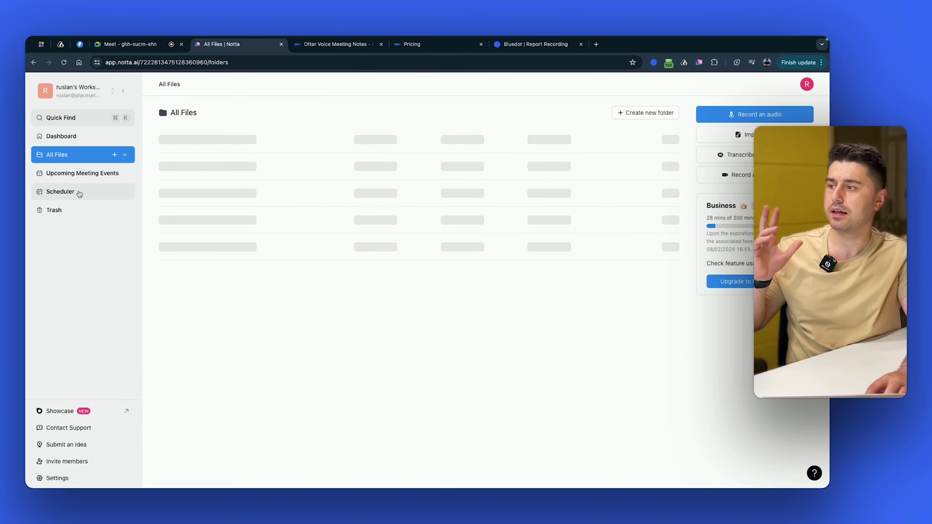
click(102, 193)
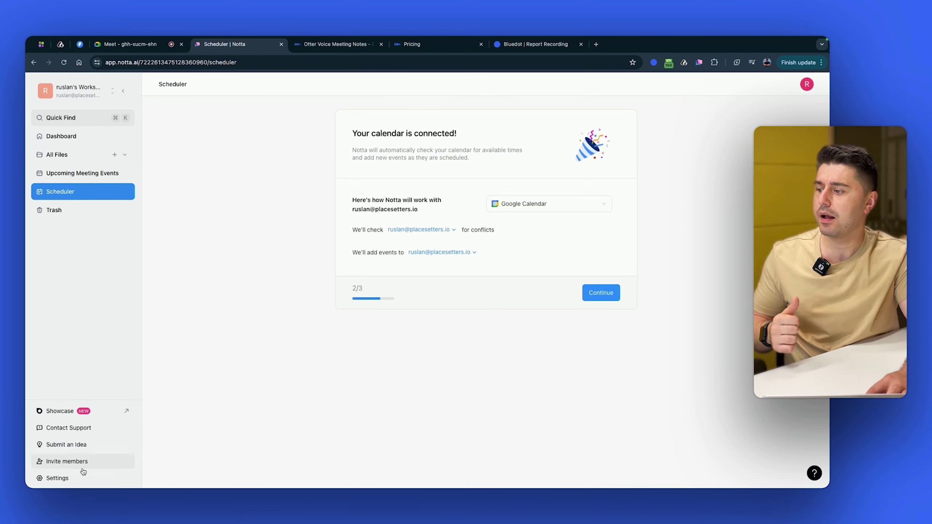
Step: Open the settings and examine the available integrations and the workspace automations
click(66, 477)
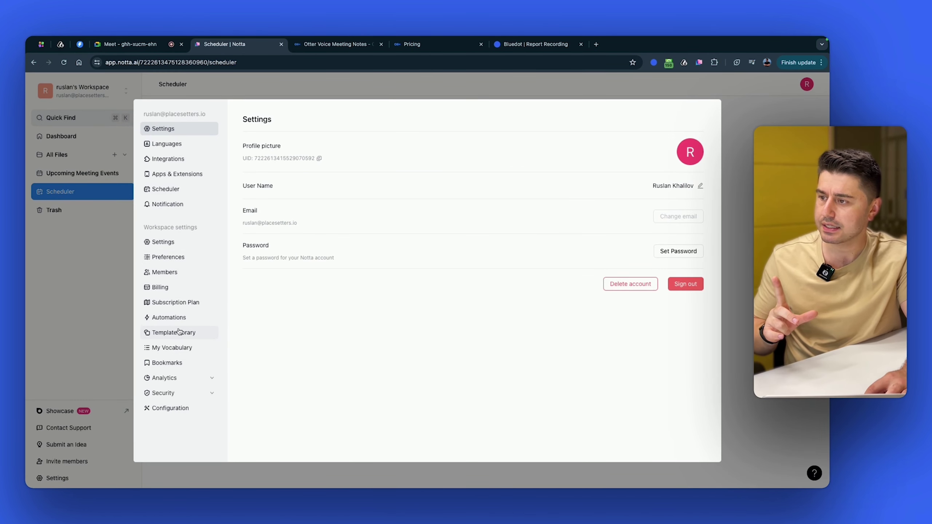
click(176, 158)
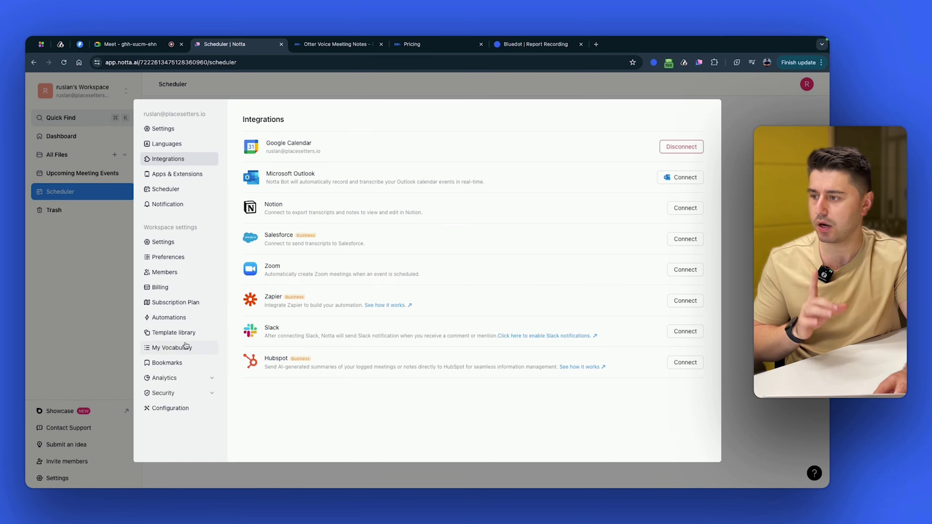
click(185, 317)
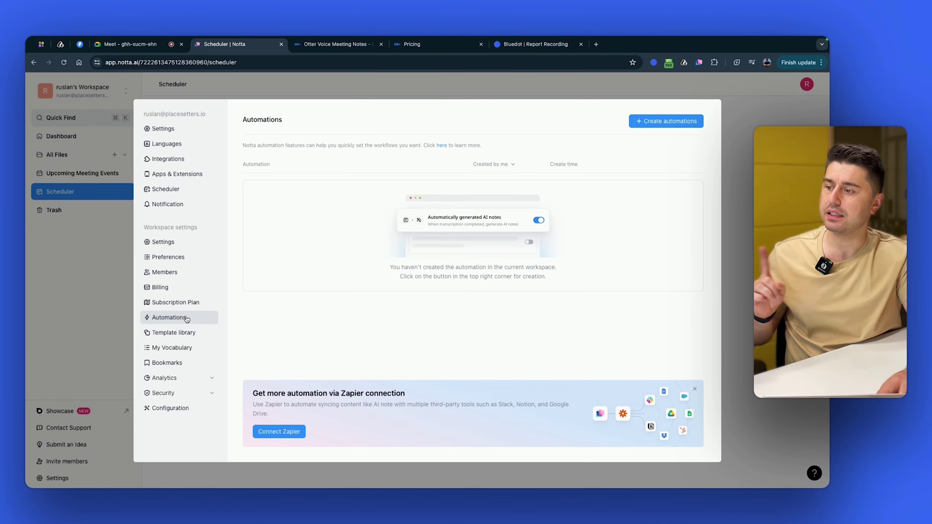
Step: Compare prices and features of the Free, Pro, Business and Enterprise subscription plans, closing the settings and returning to the dashboard
click(174, 303)
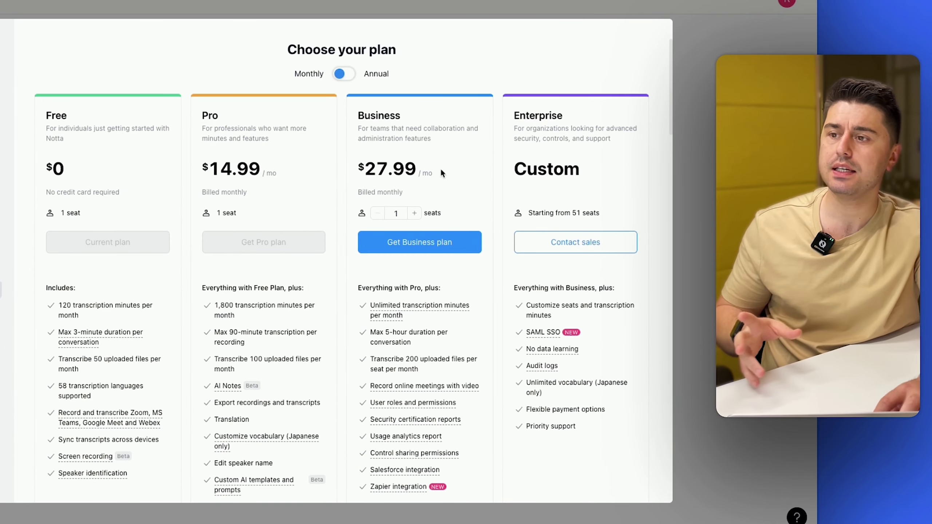
scroll(440, 173, down, 1)
scroll(314, 185, down, 3)
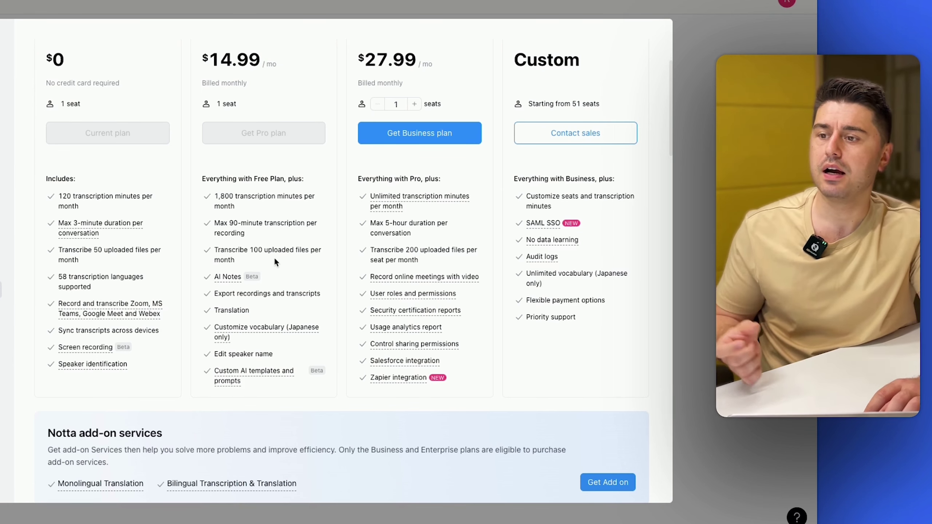
scroll(274, 257, down, 2)
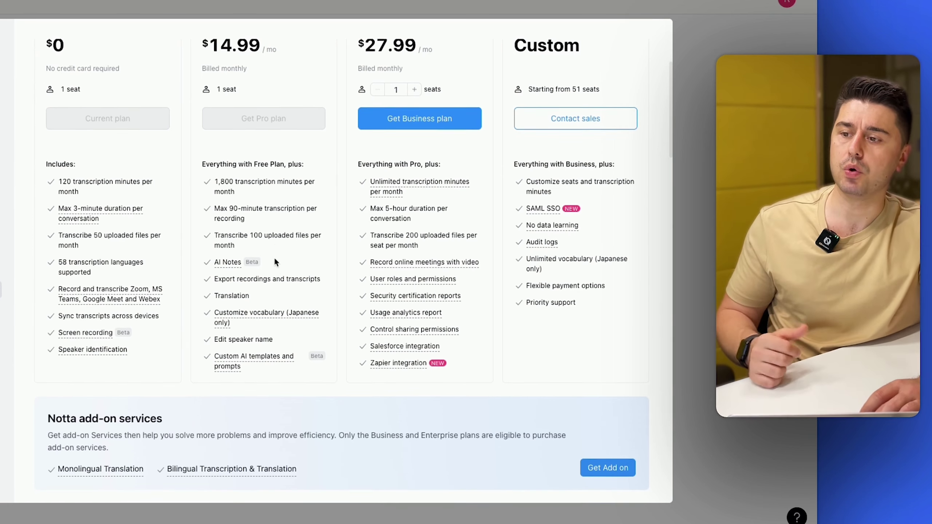
scroll(501, 157, up, 4)
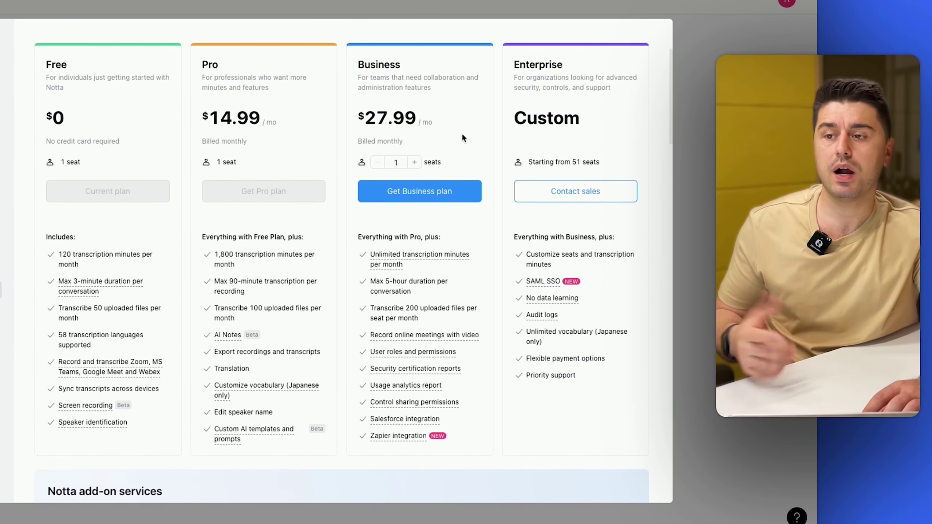
scroll(458, 121, up, 2)
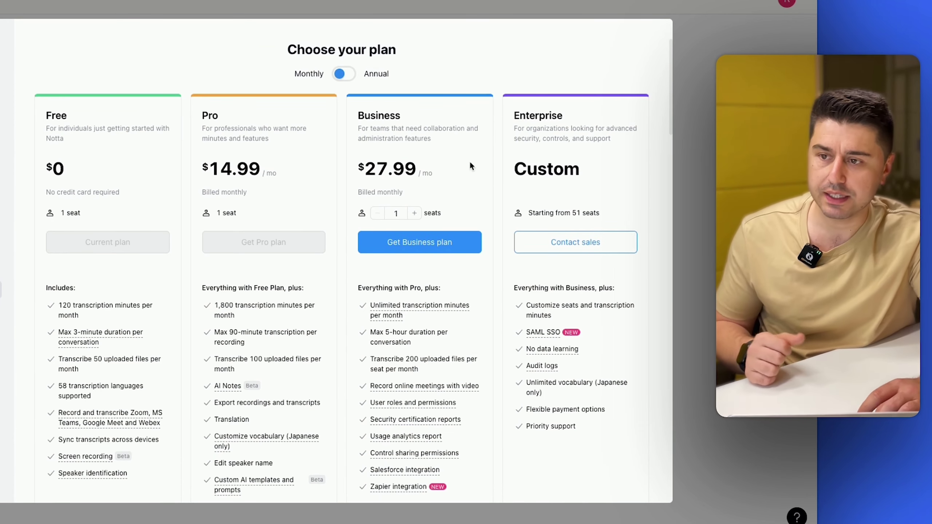
scroll(471, 167, down, 2)
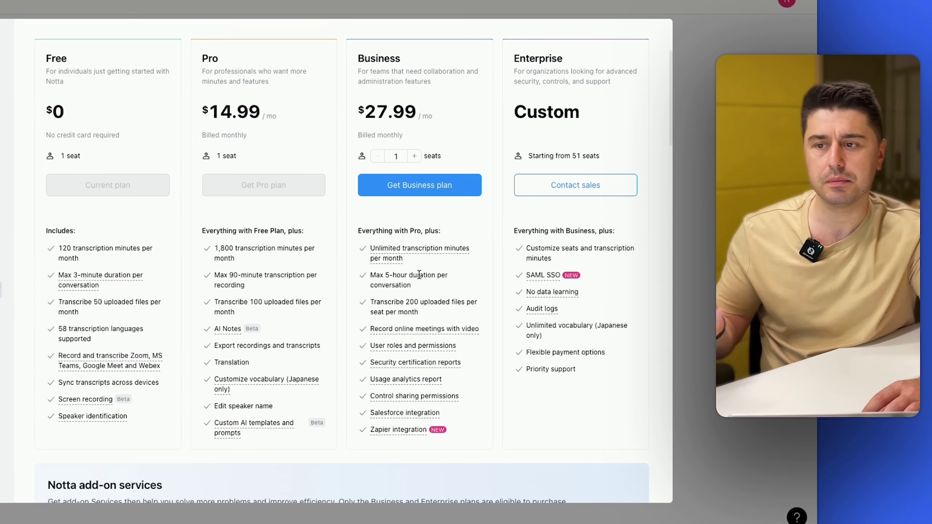
scroll(437, 294, down, 1)
mouse_move(440, 321)
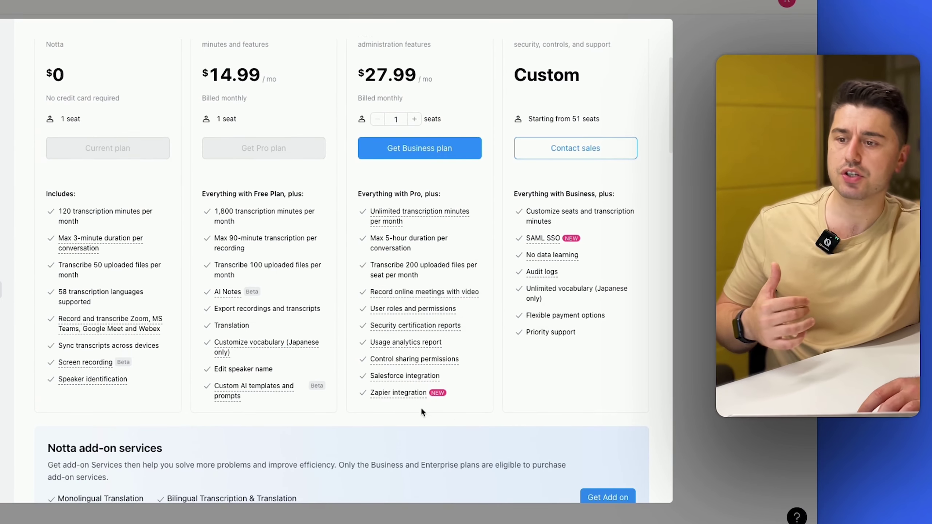
scroll(391, 383, down, 10)
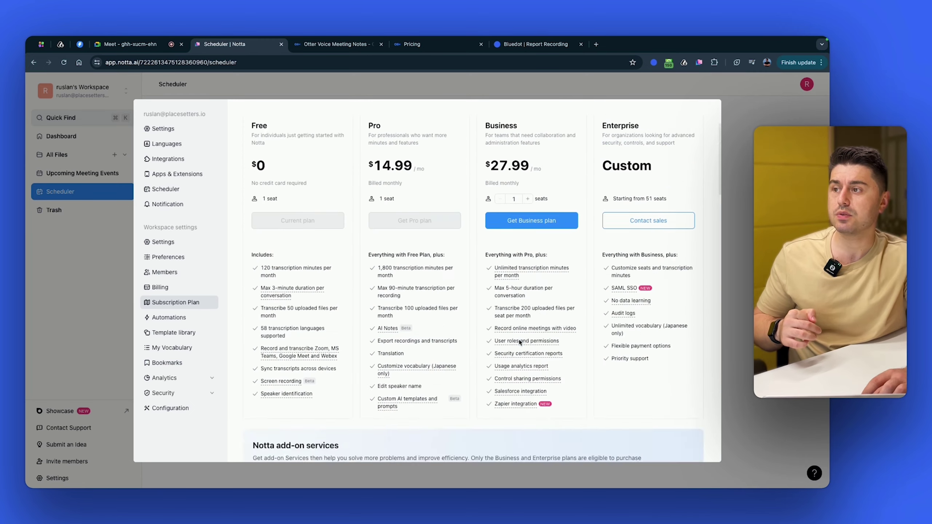
scroll(519, 341, up, 2)
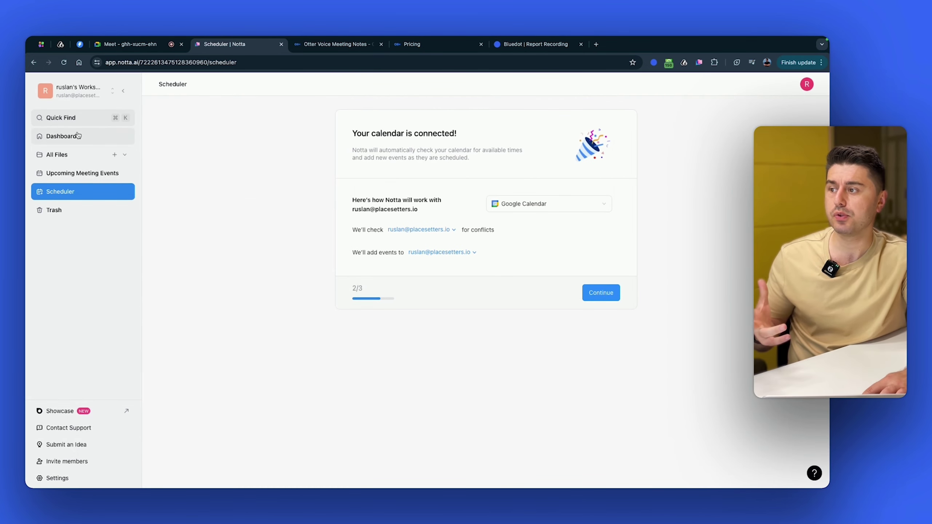
click(95, 137)
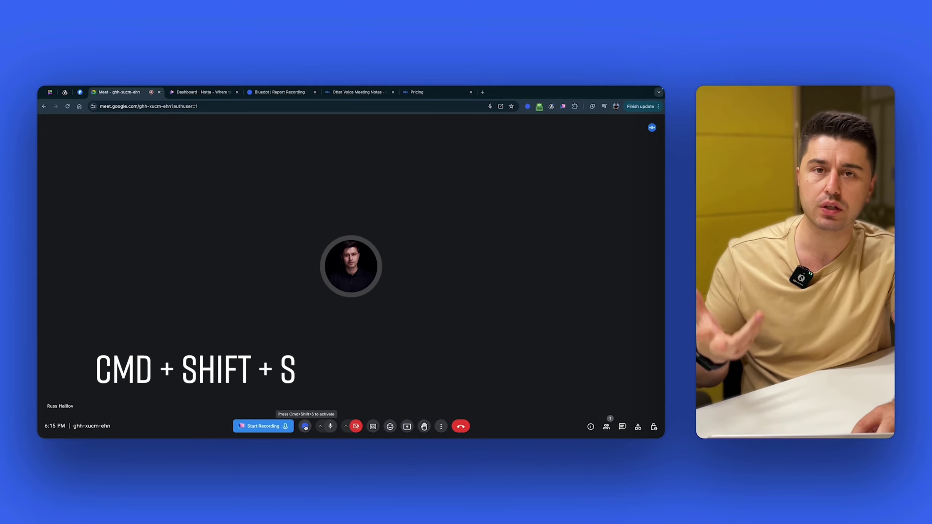
Step: Check Bluedot's recording type, notification and control settings for the Google Meet call, and start capturing the meeting
click(527, 106)
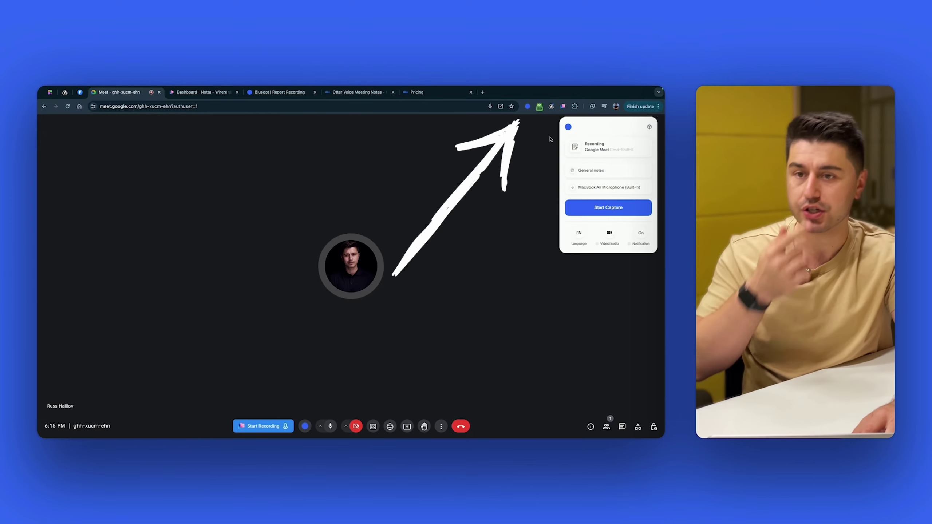
click(609, 232)
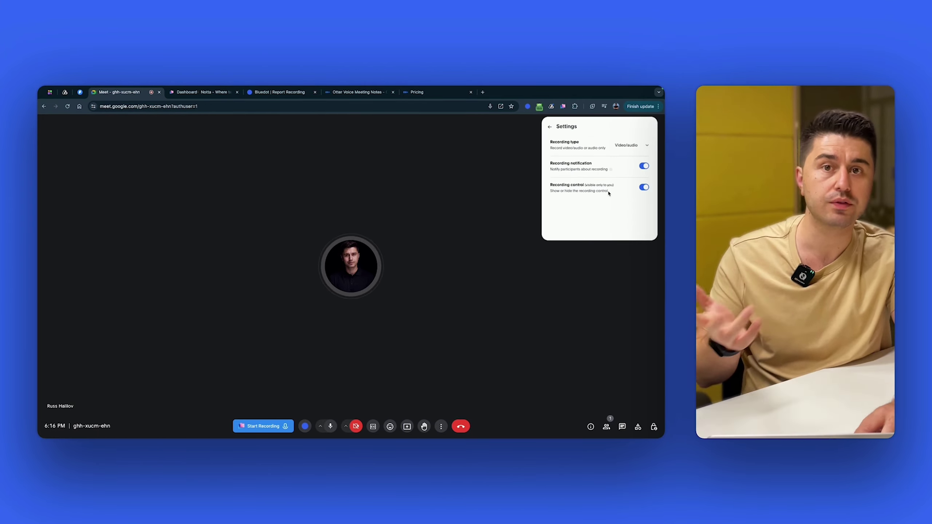
click(551, 127)
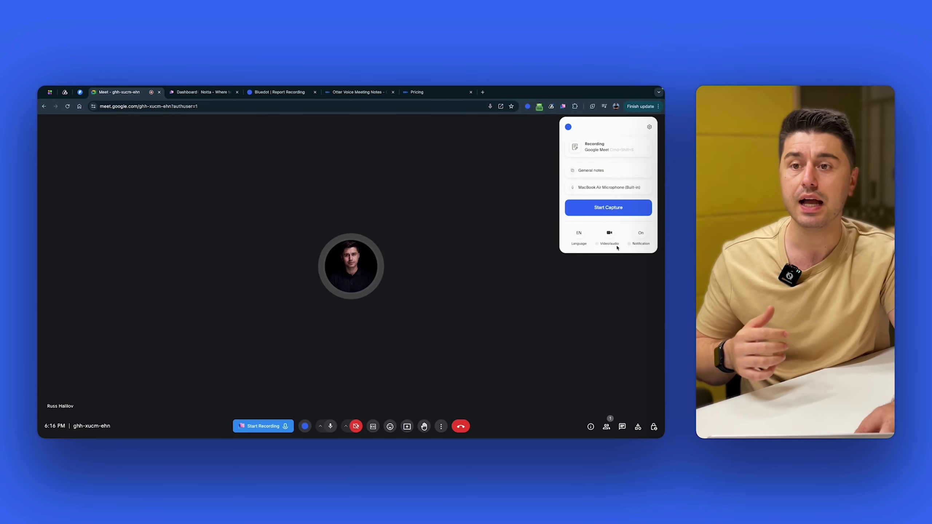
click(609, 215)
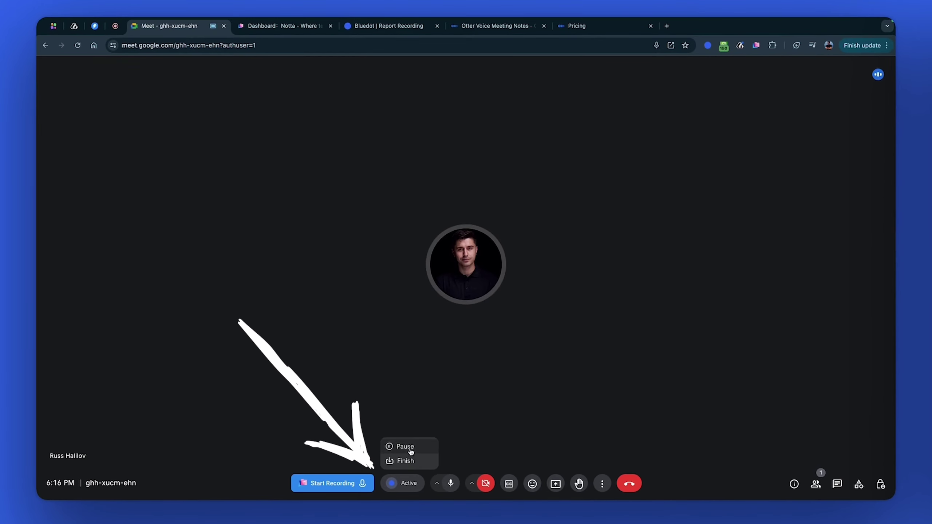
Step: Pause the Bluedot recording, resume it, and end the call to finish the recording
click(707, 45)
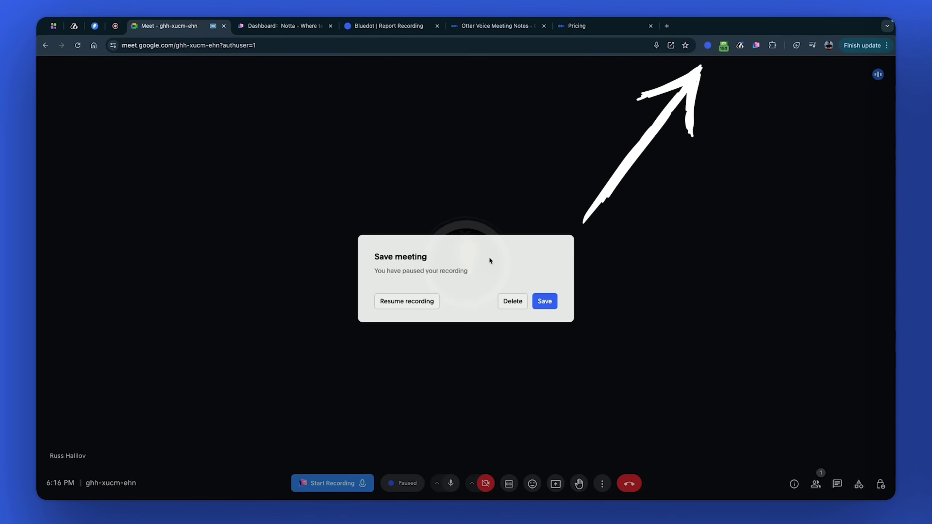
click(425, 304)
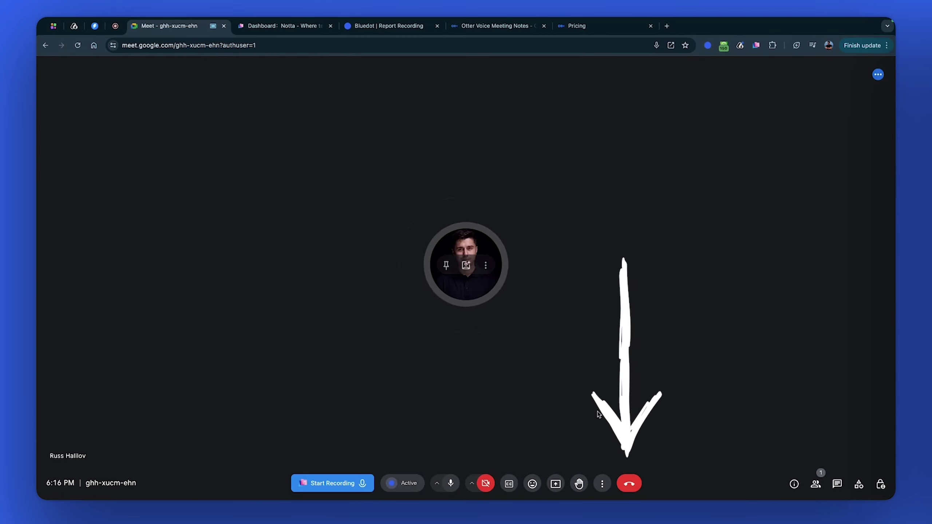
click(630, 483)
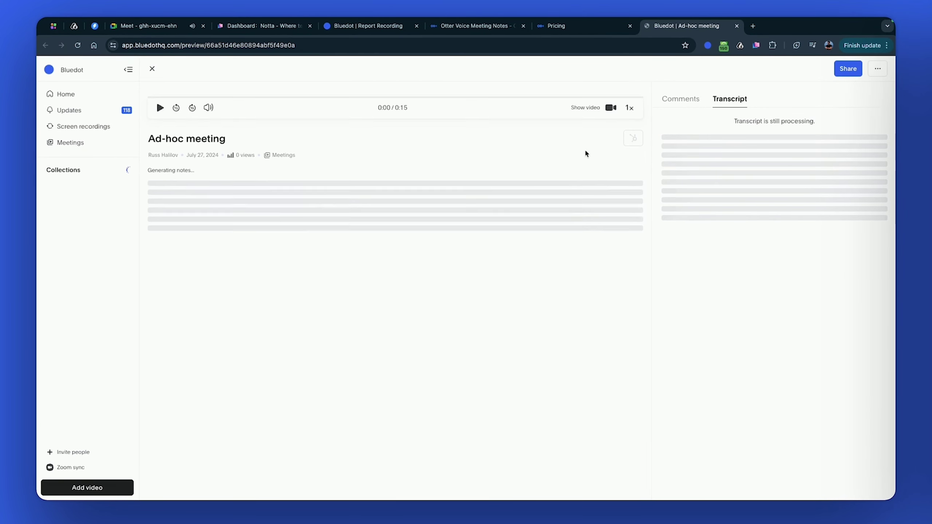
Step: Show the video of the new Ad-hoc meeting recording and look at its sharing options
click(611, 107)
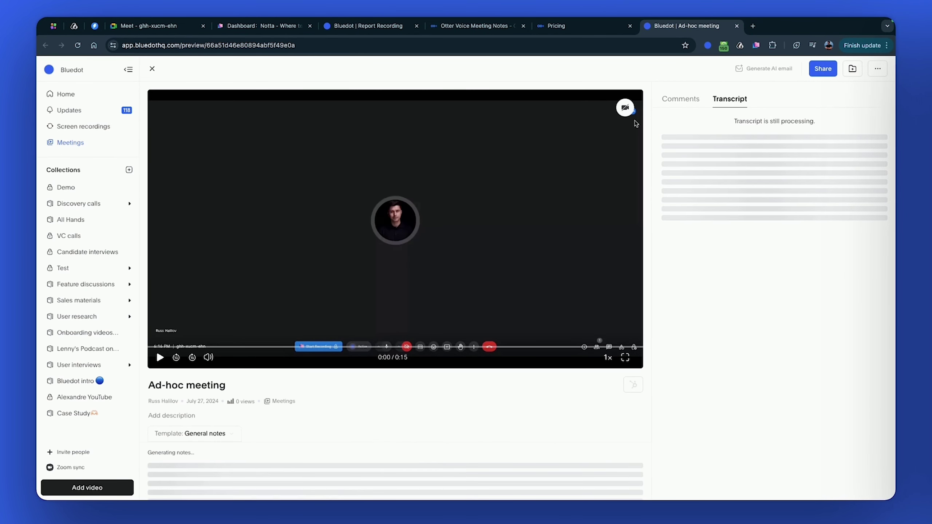
click(823, 69)
click(684, 80)
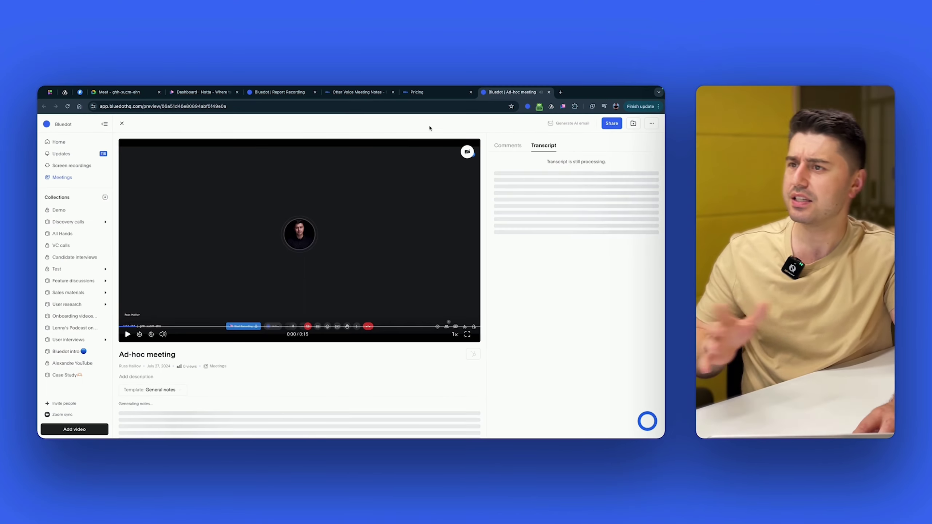
Step: Switch to the Report Recording page in Bluedot, show its video, and hide it again to view the notes
click(281, 92)
click(456, 151)
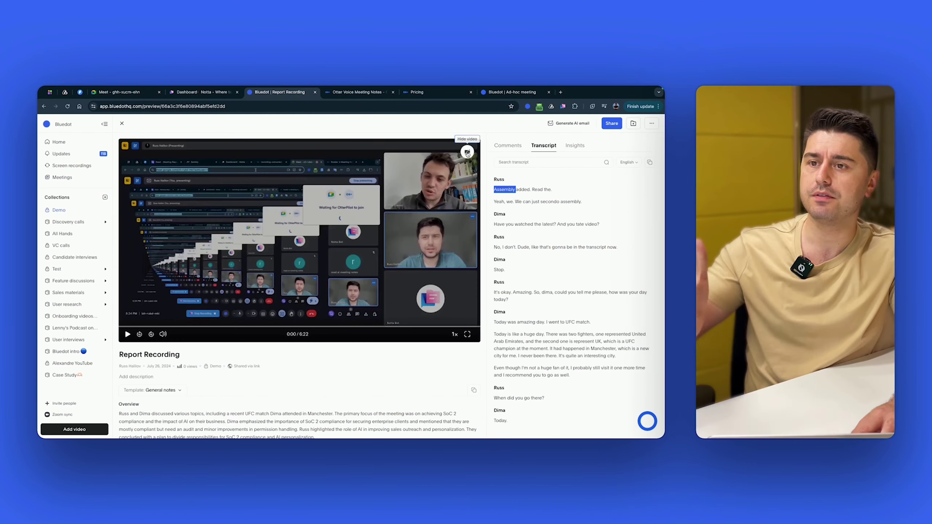
click(467, 151)
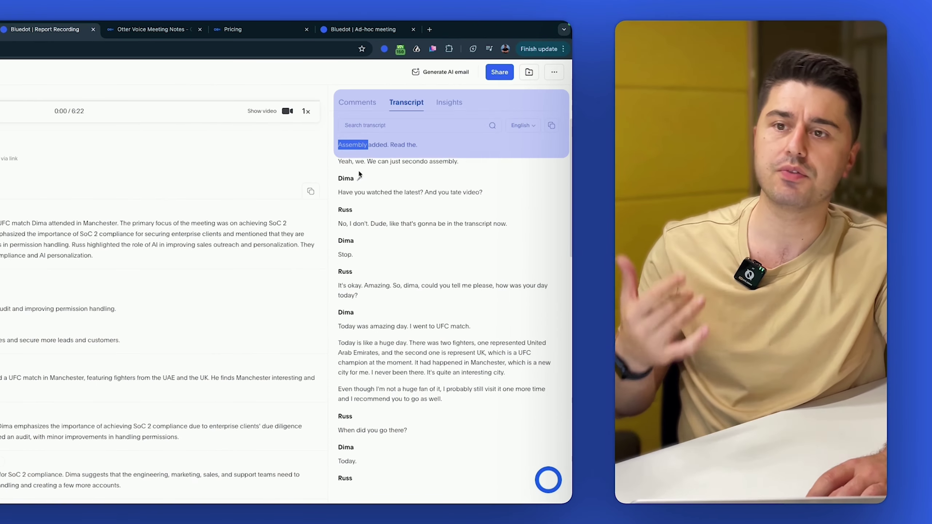
Step: Look through the Report Recording transcript and search it for "gonna"
scroll(508, 196, down, 5)
scroll(359, 171, up, 5)
click(417, 126)
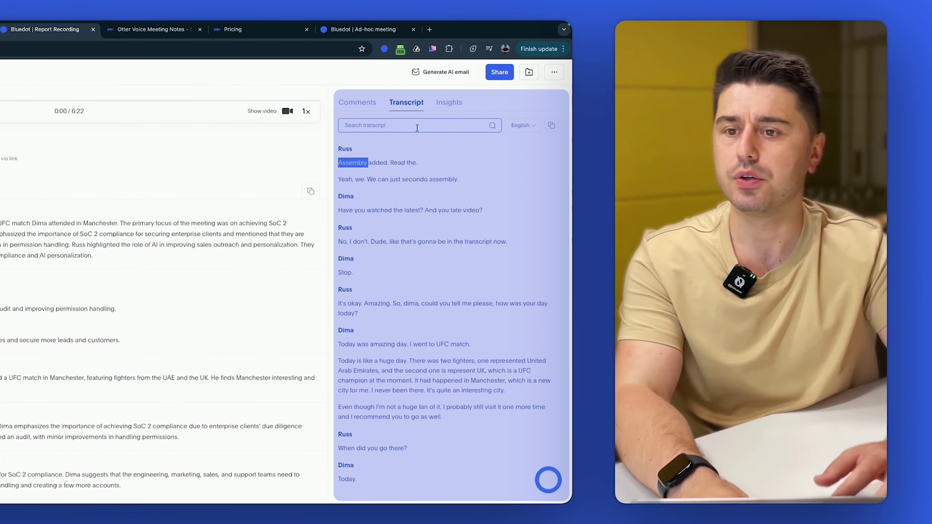
text(gonna)
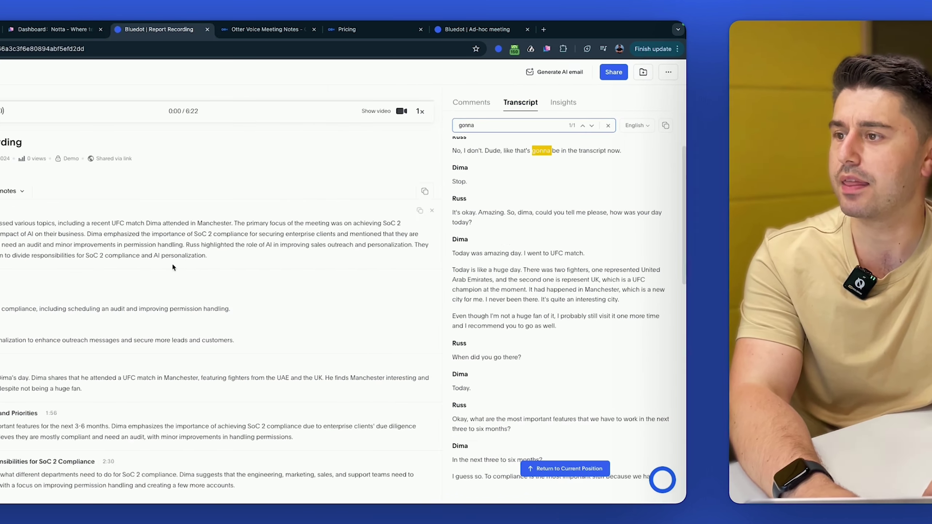
Step: Read the AI notes and action items, and play the recording briefly from the 3:20 "Impact of AI on Business" chapter before pausing it
scroll(254, 218, down, 1)
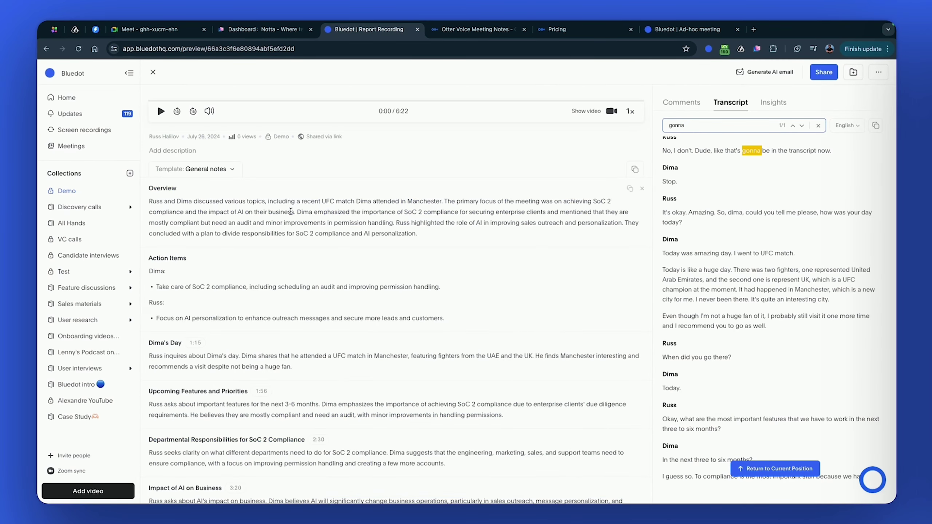
scroll(204, 196, down, 5)
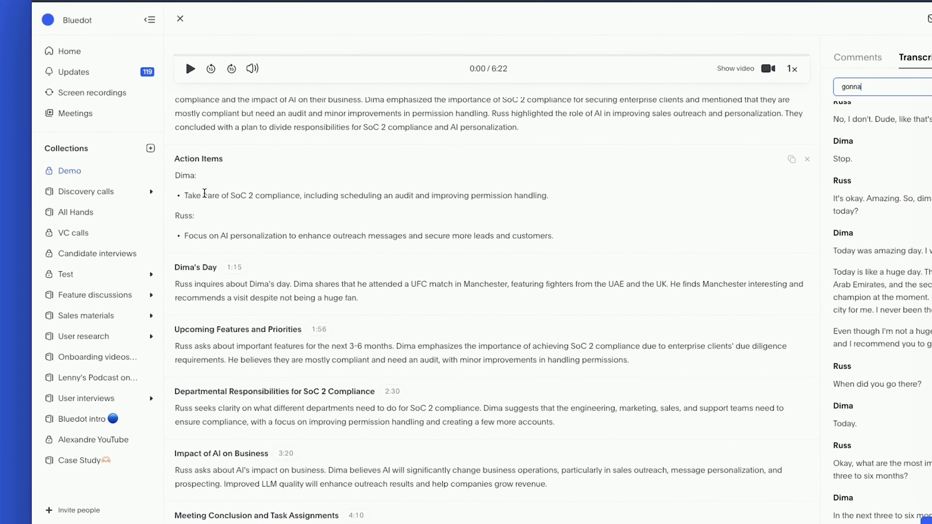
scroll(239, 195, down, 1)
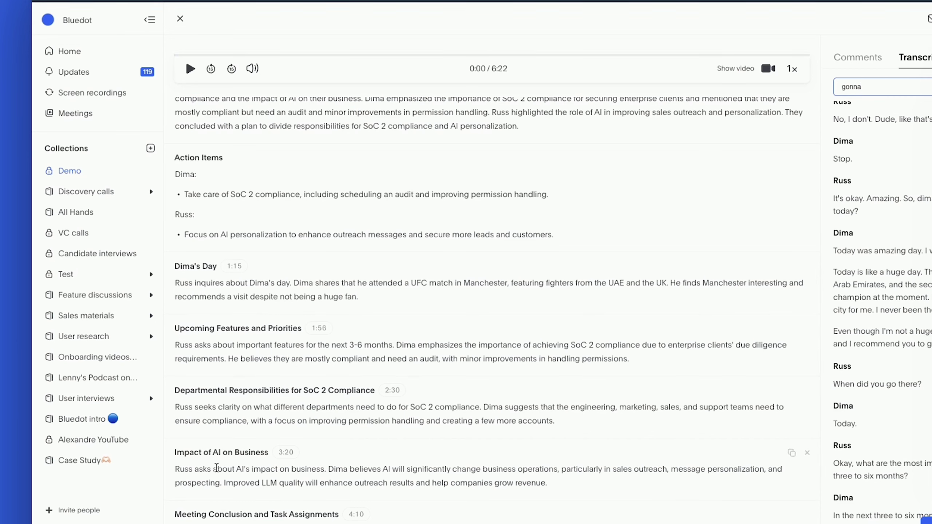
drag(213, 474, 495, 479)
click(288, 451)
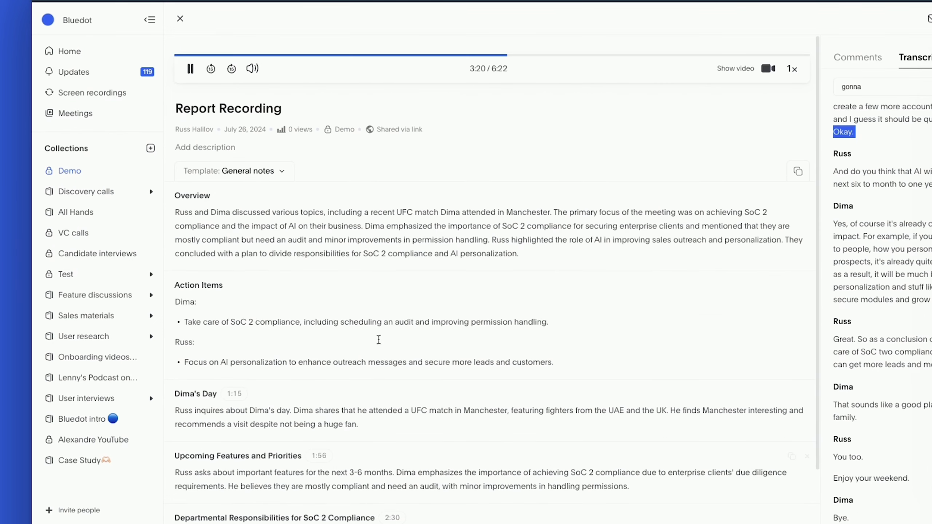
click(191, 69)
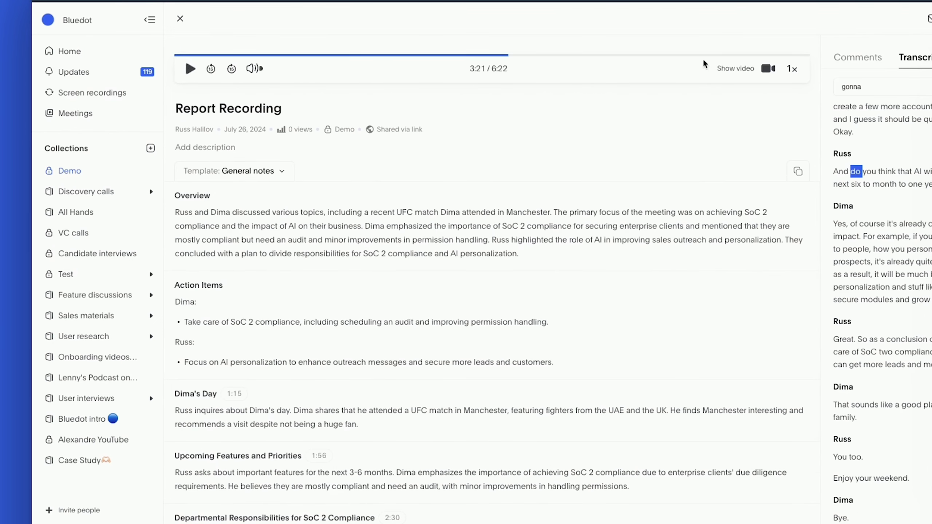
Step: Watch part of the recording's video, hide it, and open the talk ratio and interaction insights
click(768, 69)
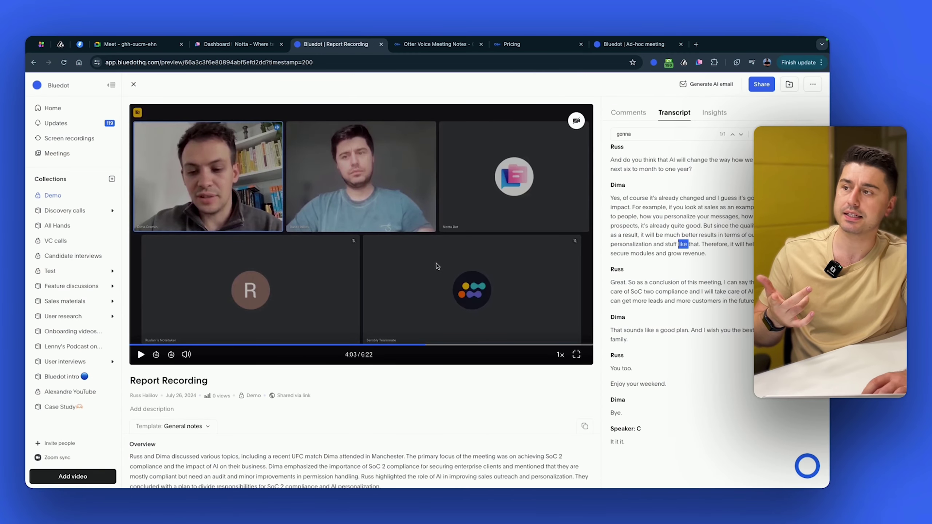
click(576, 121)
click(714, 113)
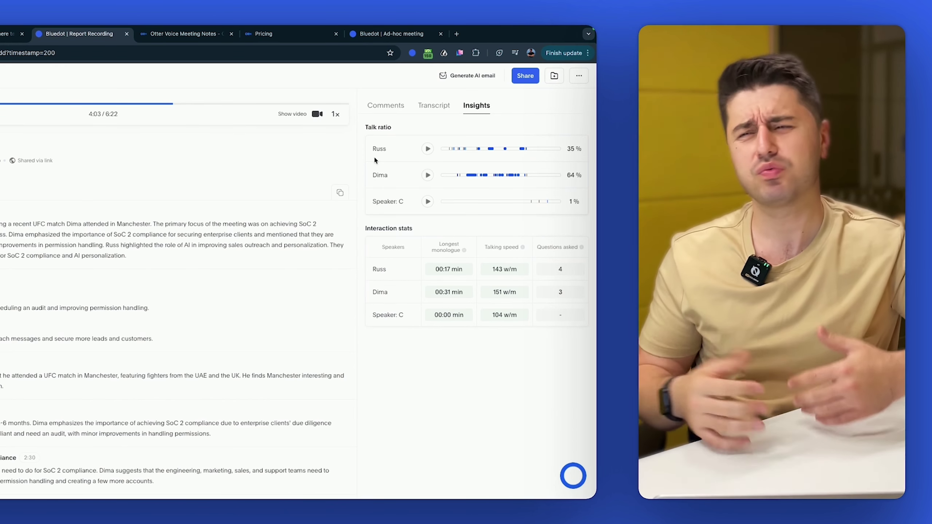
Step: Generate an AI follow-up email for the Report Recording, review the Gmail draft, and close it unsent
click(465, 78)
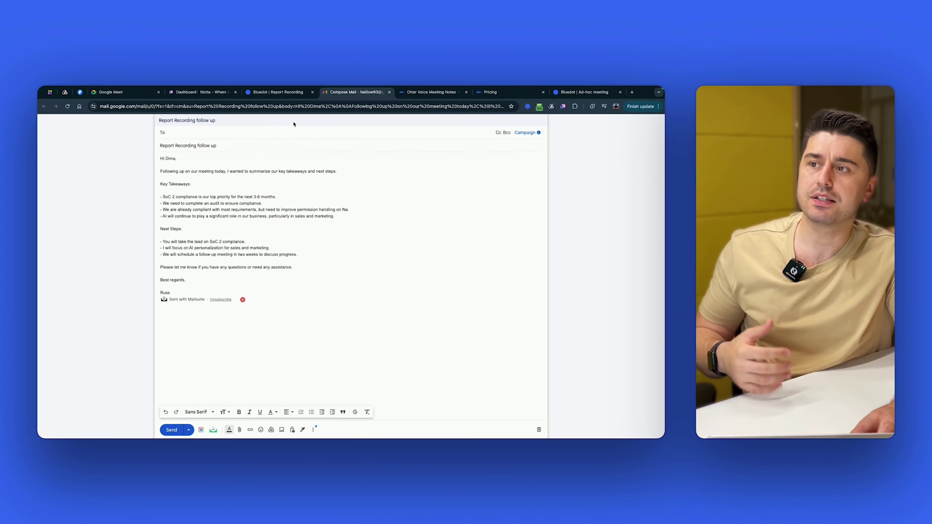
click(278, 92)
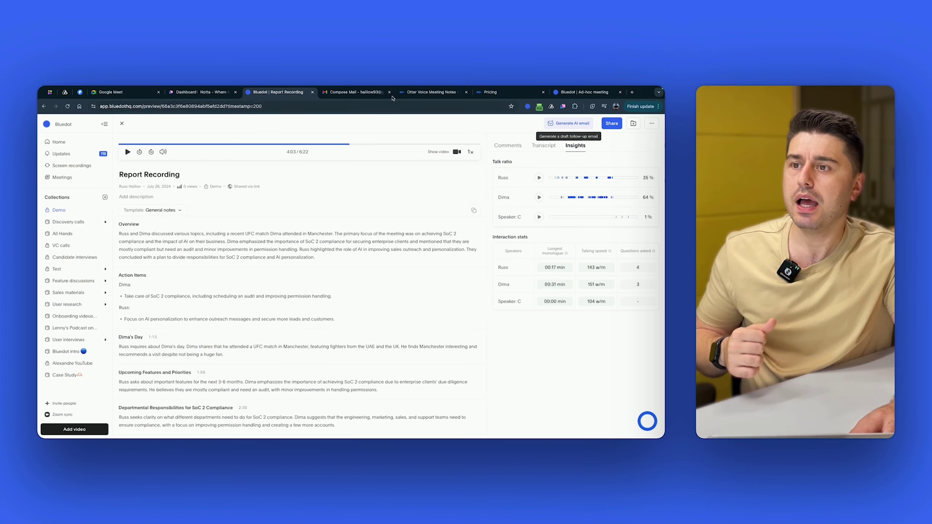
click(389, 92)
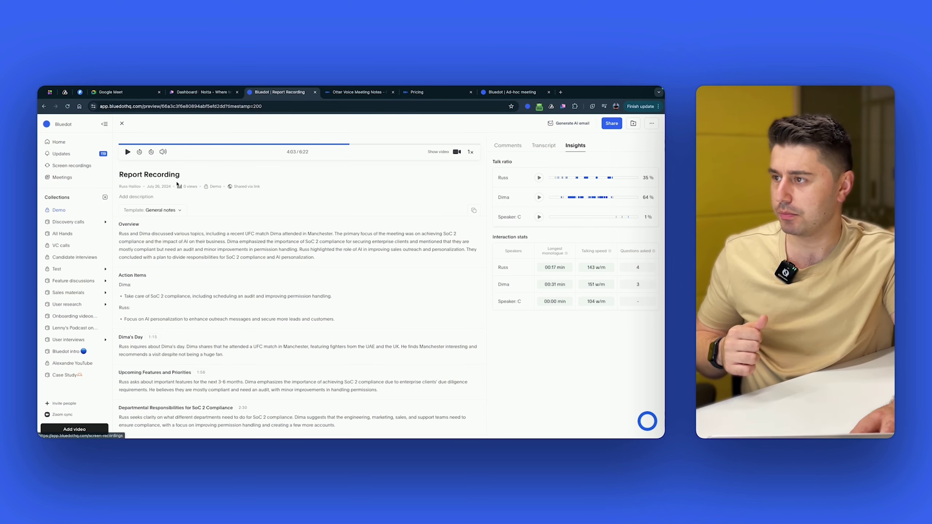
Step: Open the second screen recording in Bluedot's screen recordings library, preview its video, and hide the video again
click(71, 165)
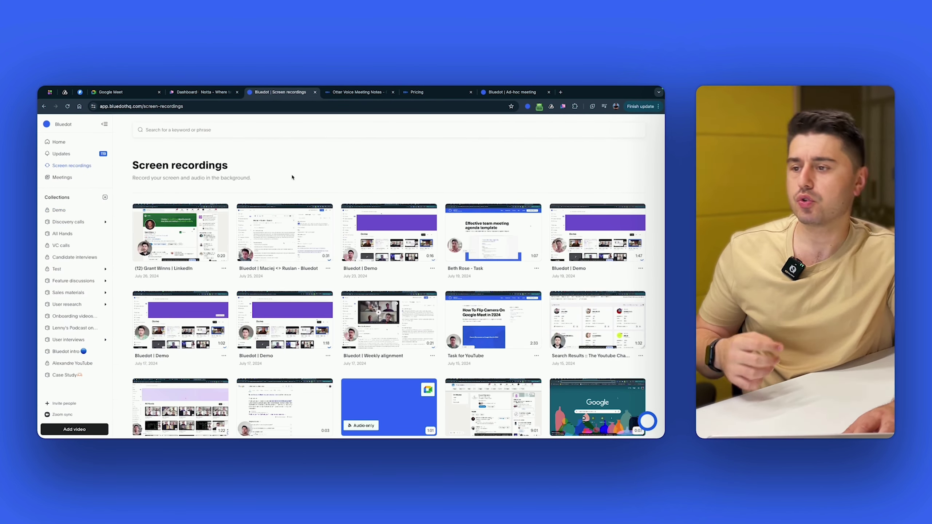
click(298, 217)
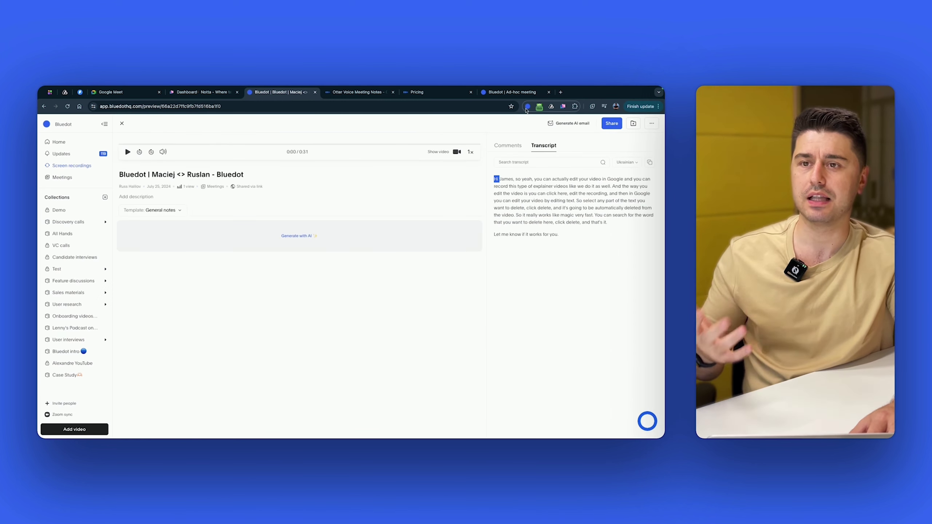
click(457, 151)
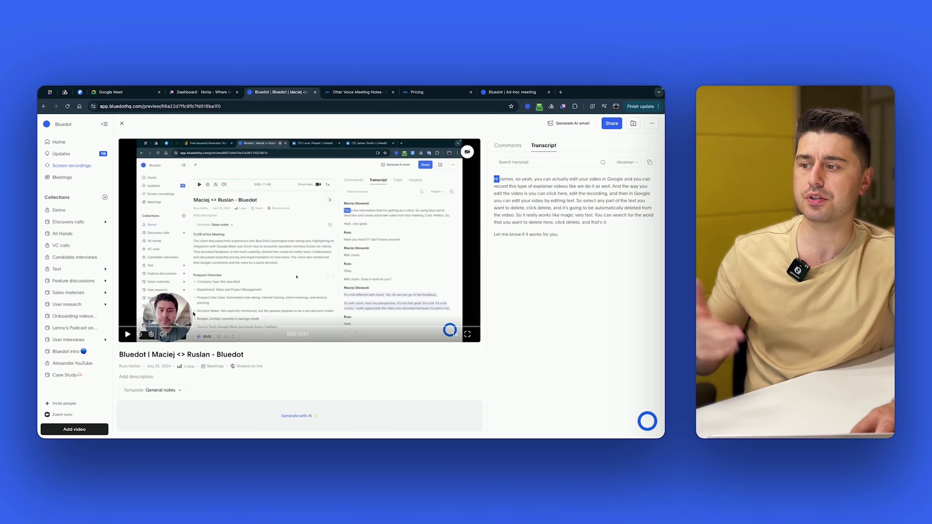
click(466, 151)
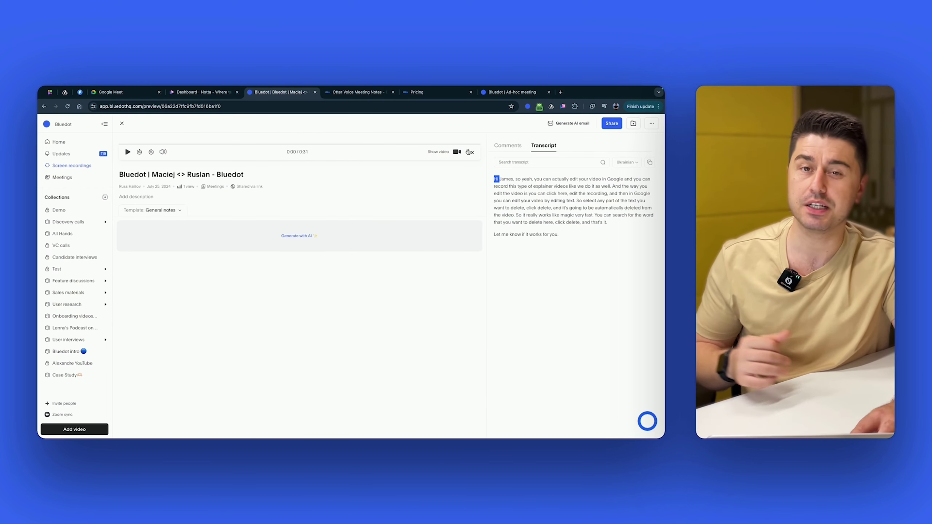
click(63, 125)
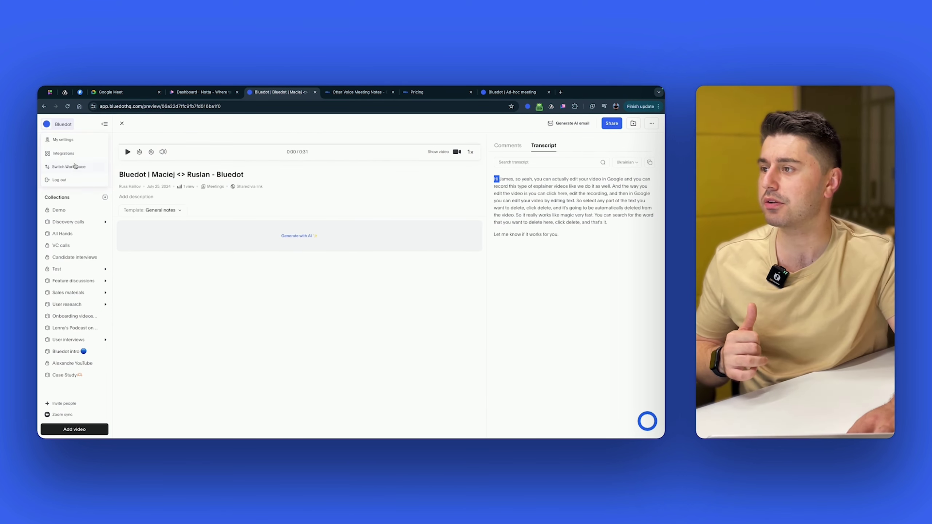
click(62, 154)
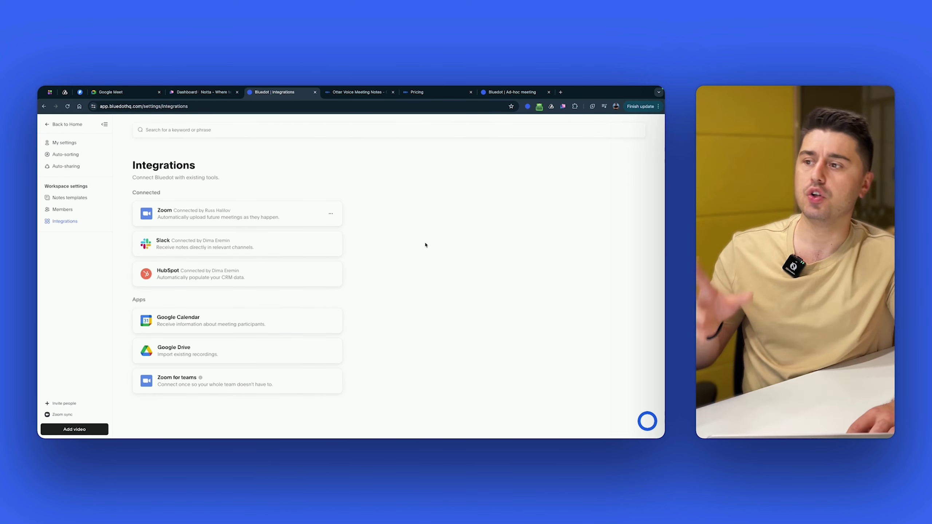
Step: Load bluedothq.com/pricing and compare the Free, Basic, Pro, Business and Enterprise plans with monthly billing
click(210, 106)
text(bluedothq.com/pricing)
key(Return)
scroll(472, 205, down, 2)
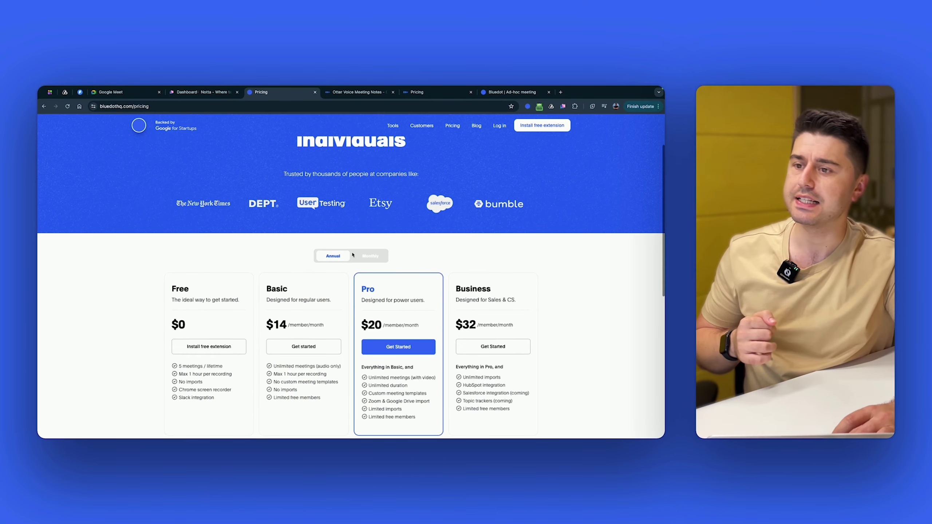
click(369, 256)
scroll(207, 191, down, 3)
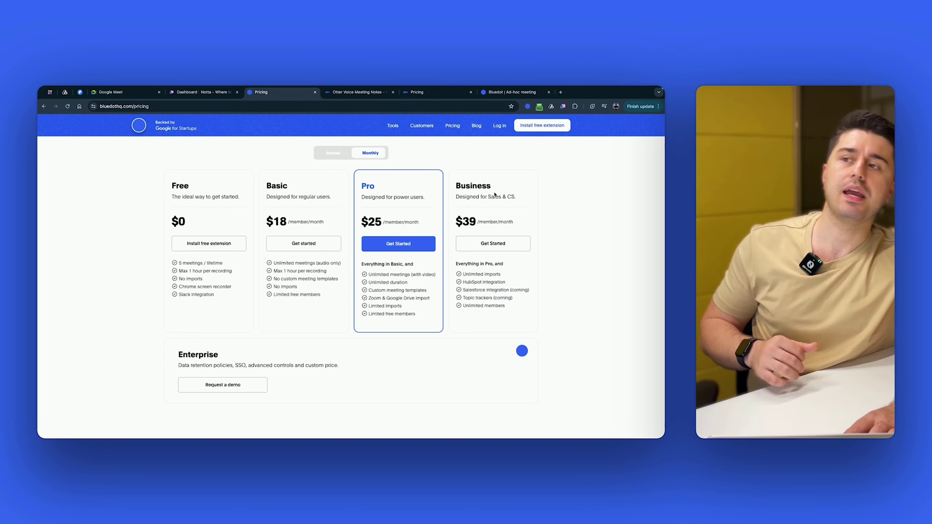
scroll(385, 235, up, 5)
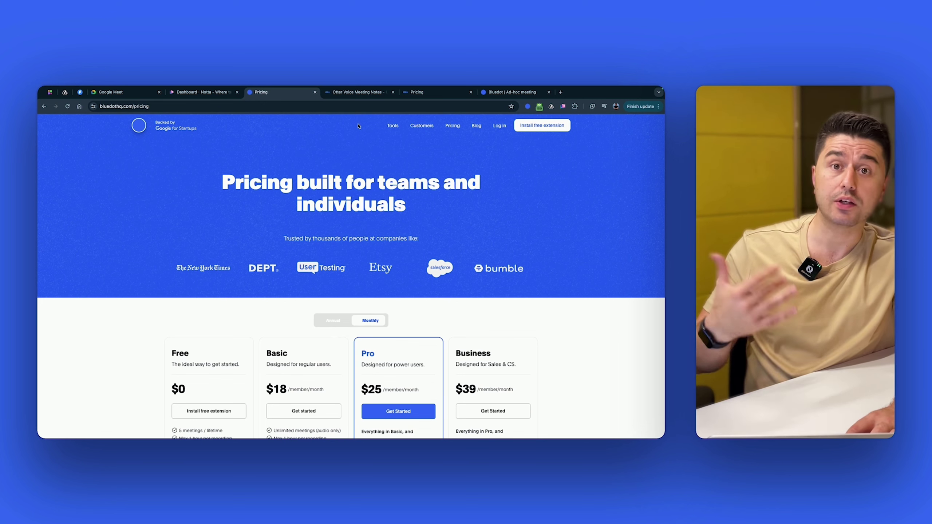
Step: Return to Google Meet, start a new instant meeting, and dismiss the meeting-ready message
click(110, 92)
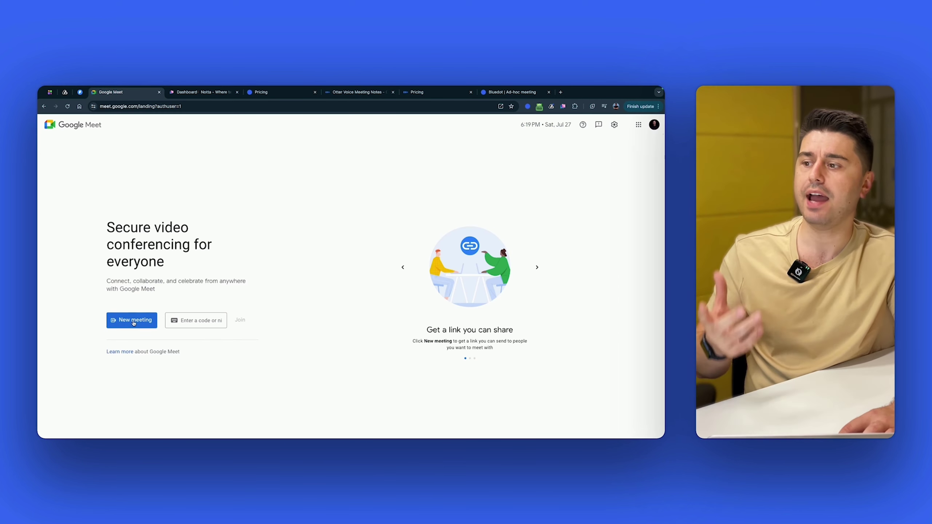
click(133, 321)
click(177, 335)
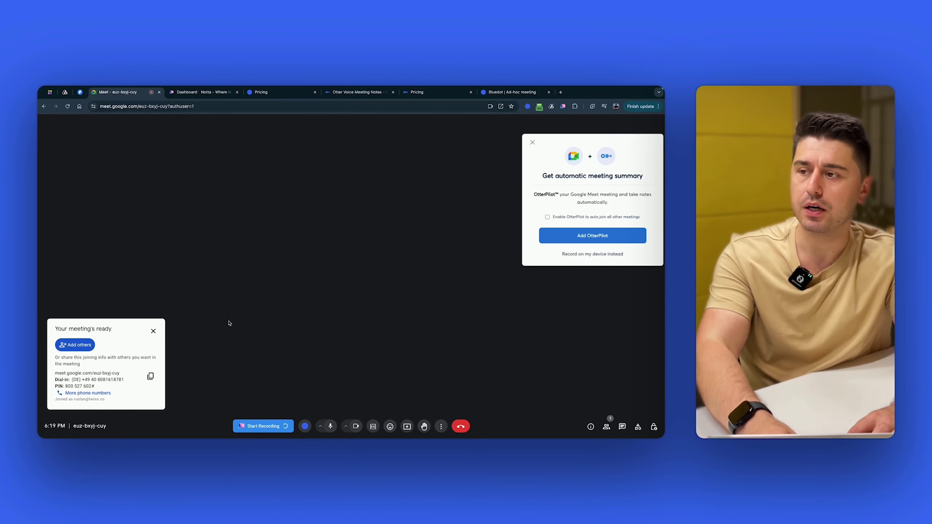
click(153, 331)
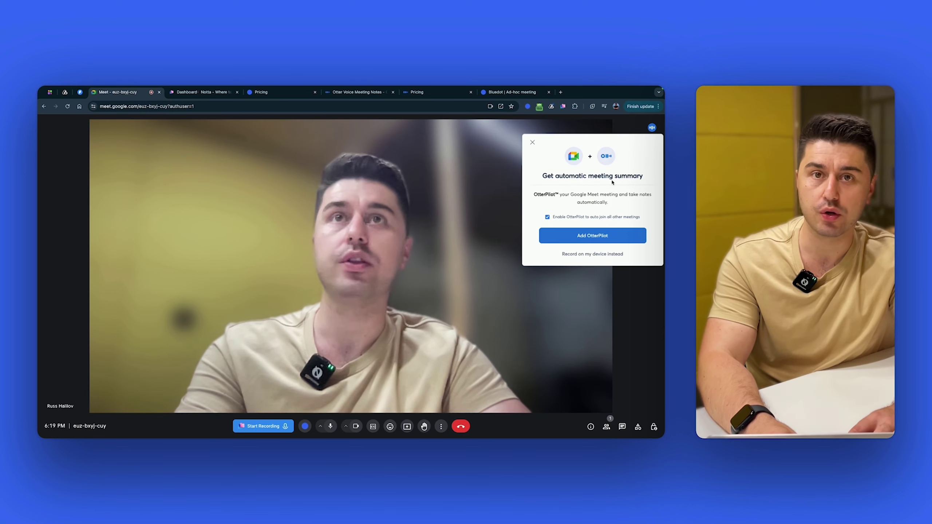
Step: Turn off the camera in the Google Meet call, add OtterPilot to the meeting, and return to the call
click(356, 427)
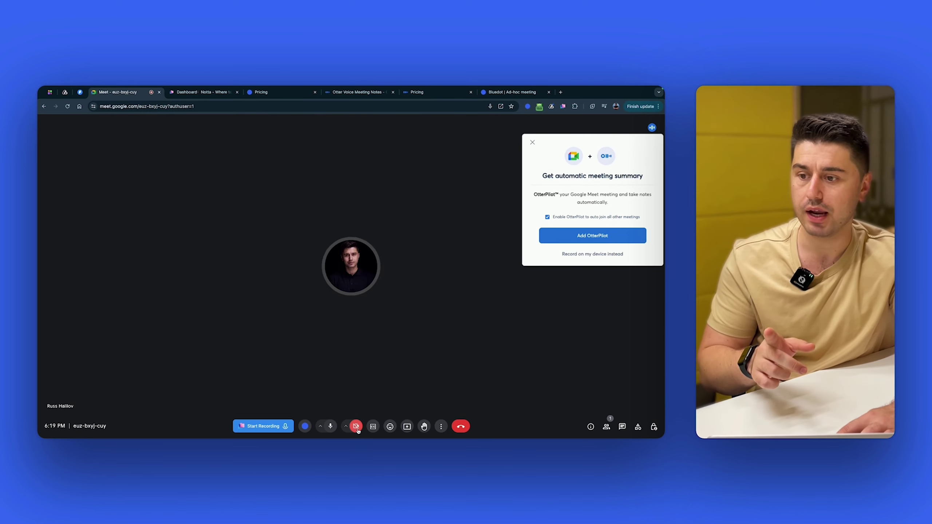
click(594, 236)
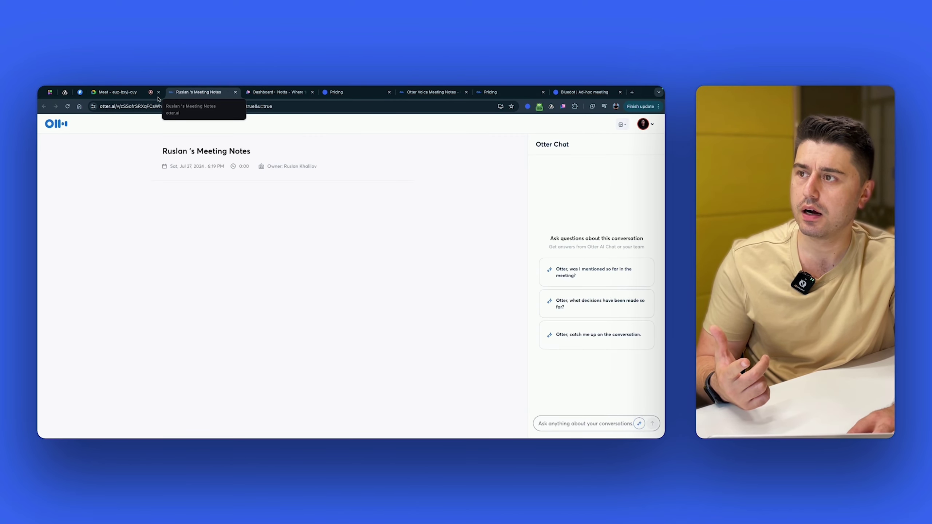
click(118, 92)
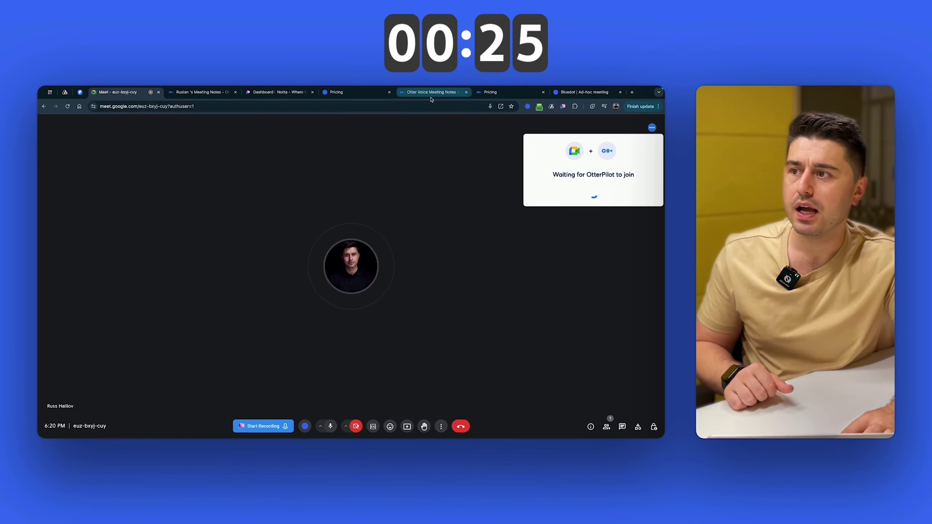
Step: Review Otter's home page and meeting calendar, toggle OtterPilot off and on for Monday's Weekly alignment, and check the Meet call
click(202, 92)
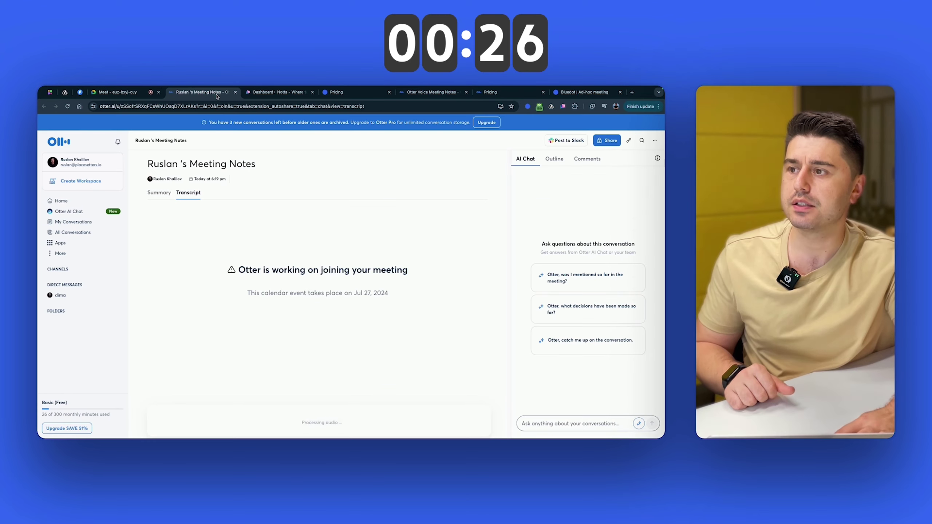
click(69, 201)
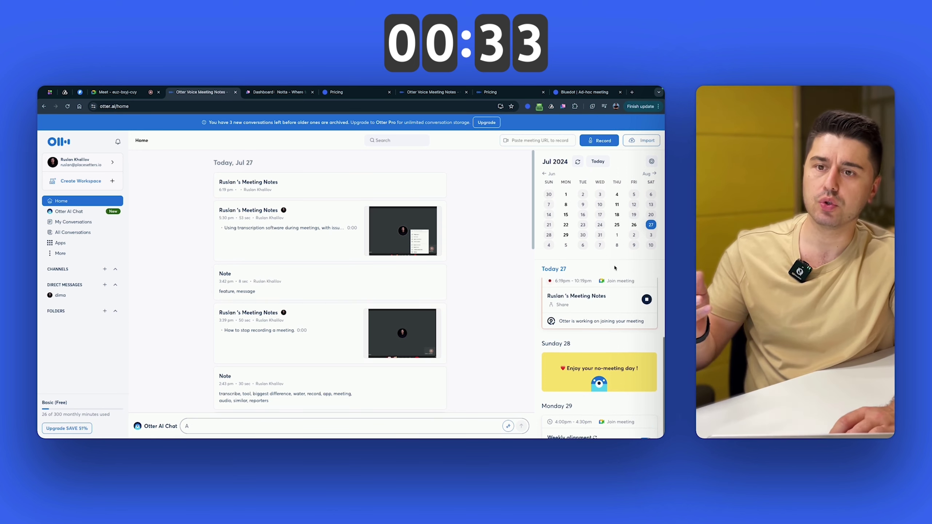
scroll(640, 345, up, 5)
scroll(640, 345, up, 2)
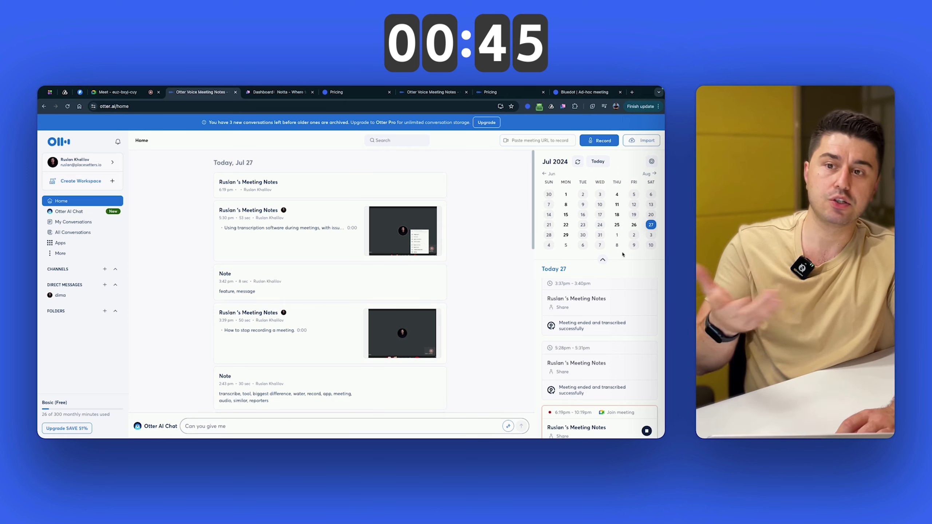
scroll(626, 306, down, 3)
scroll(626, 307, up, 5)
scroll(640, 363, down, 4)
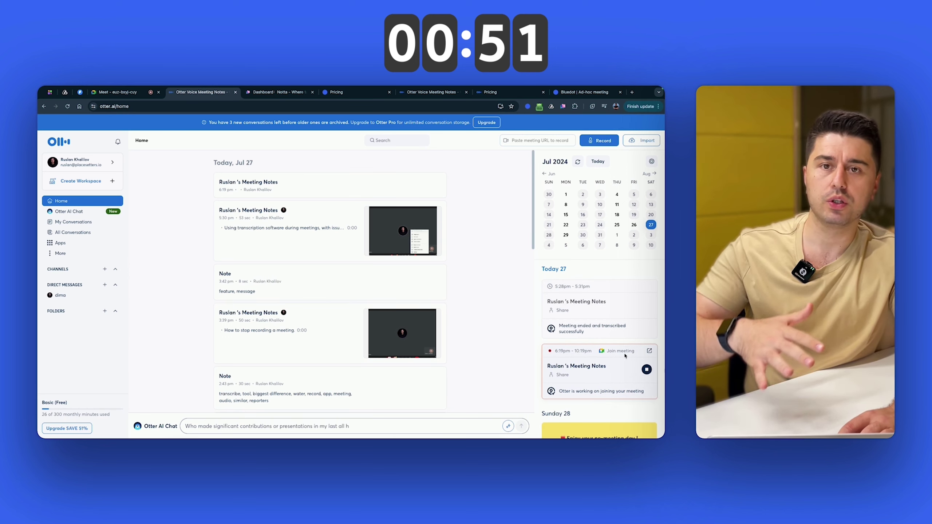
scroll(625, 355, down, 4)
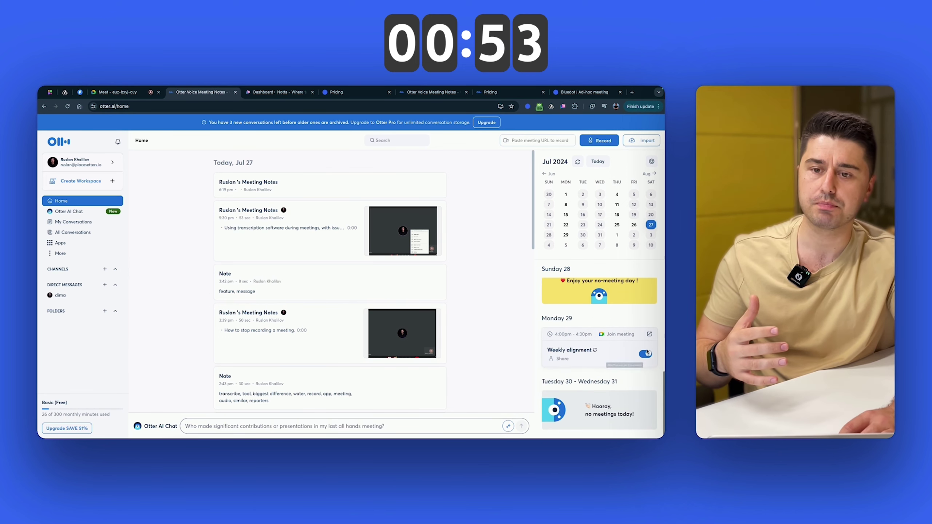
click(646, 354)
click(646, 354)
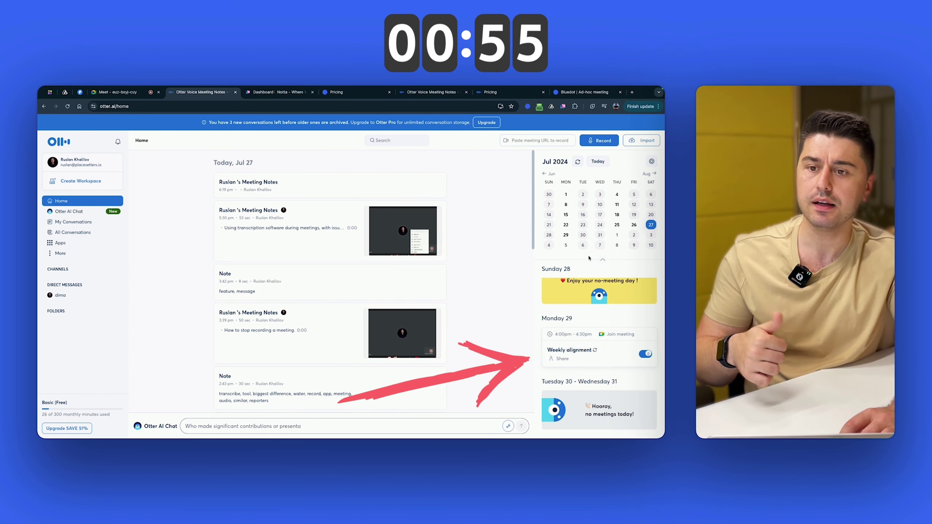
key(super+1)
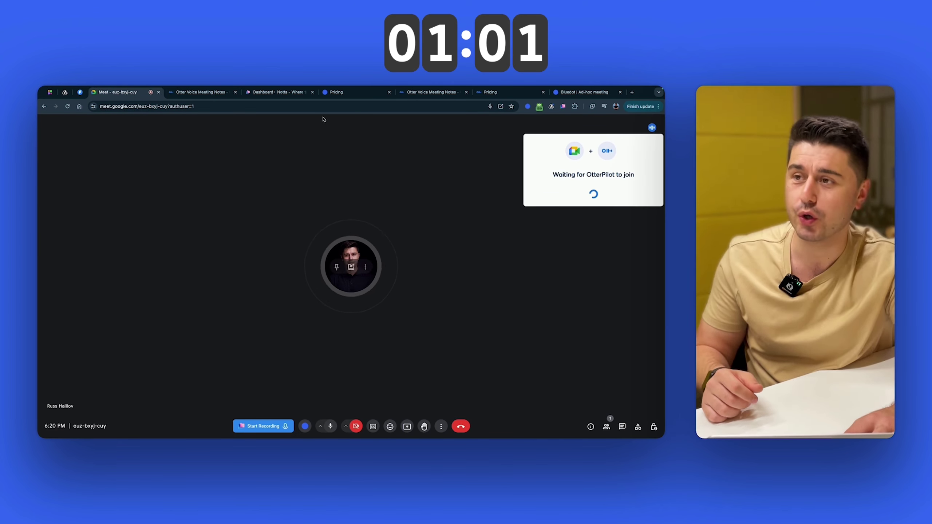
Step: Replace the Notta dashboard page with the Chrome Web Store listing for Otter.ai: Record and transcribe meetings
click(216, 93)
click(263, 92)
click(262, 105)
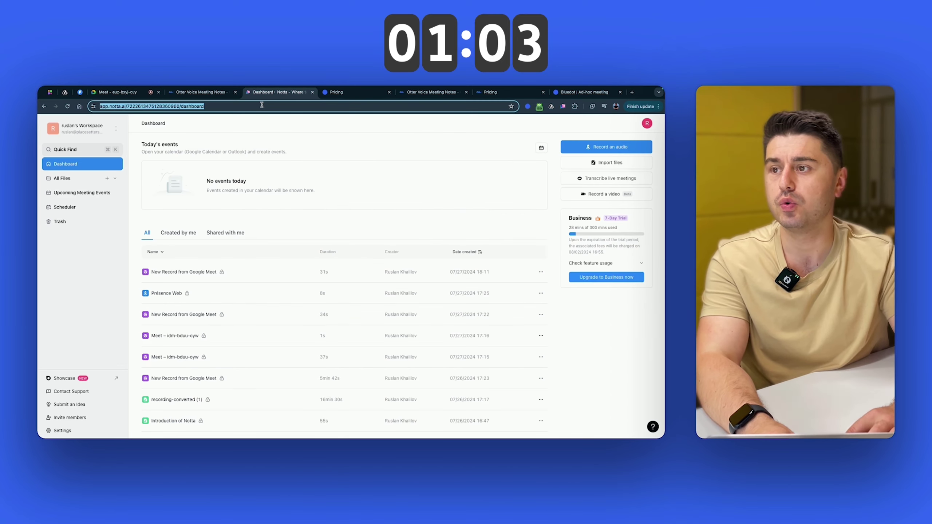
text(ott)
key(Return)
click(232, 106)
text(otter)
key(Return)
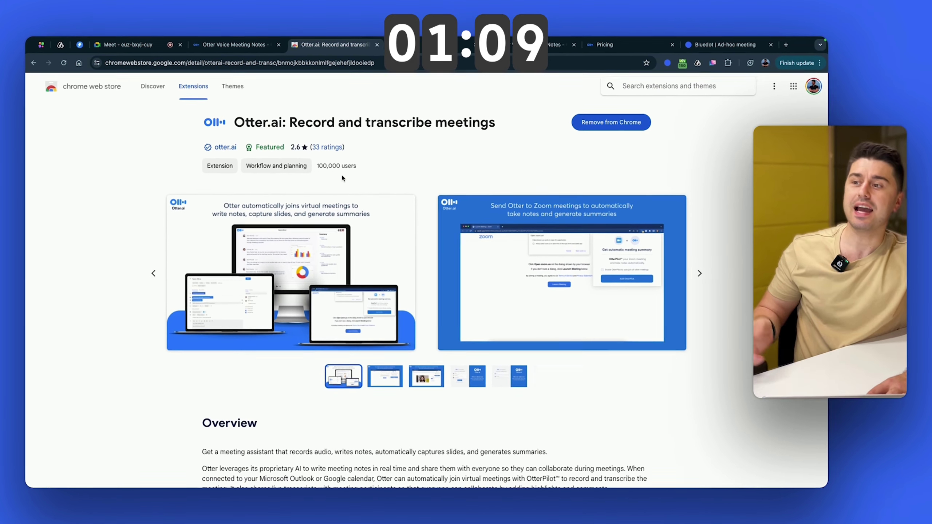
Step: Examine the Otter.ai extension's rating, overview and user reviews in the Chrome Web Store
double_click(298, 146)
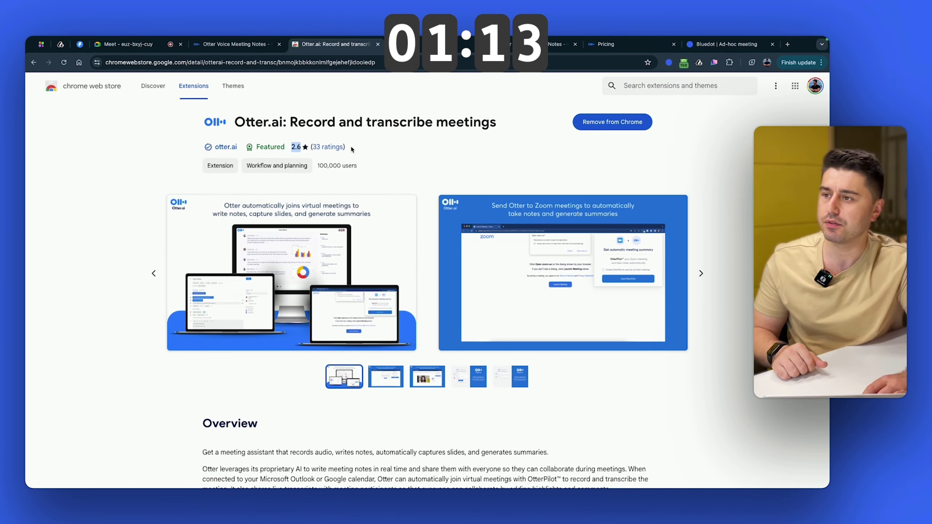
scroll(350, 145, down, 1)
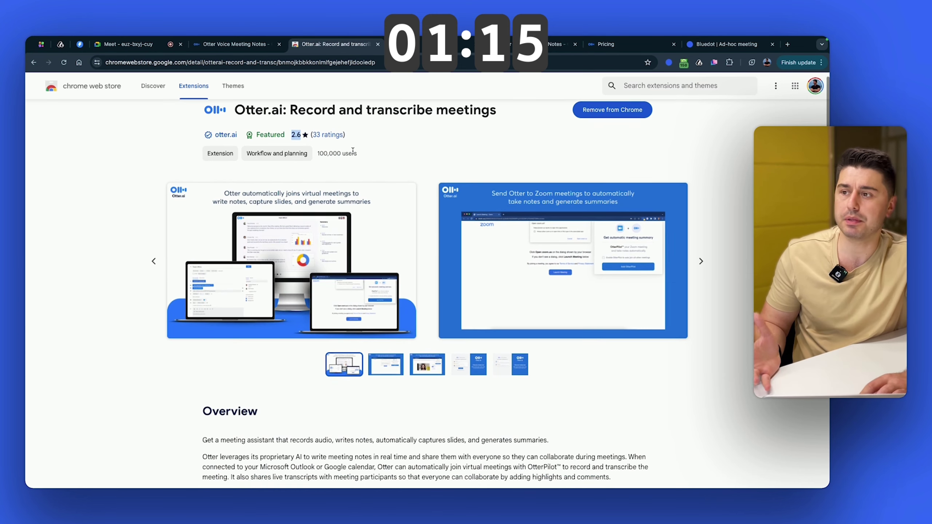
scroll(352, 150, down, 20)
scroll(349, 173, up, 5)
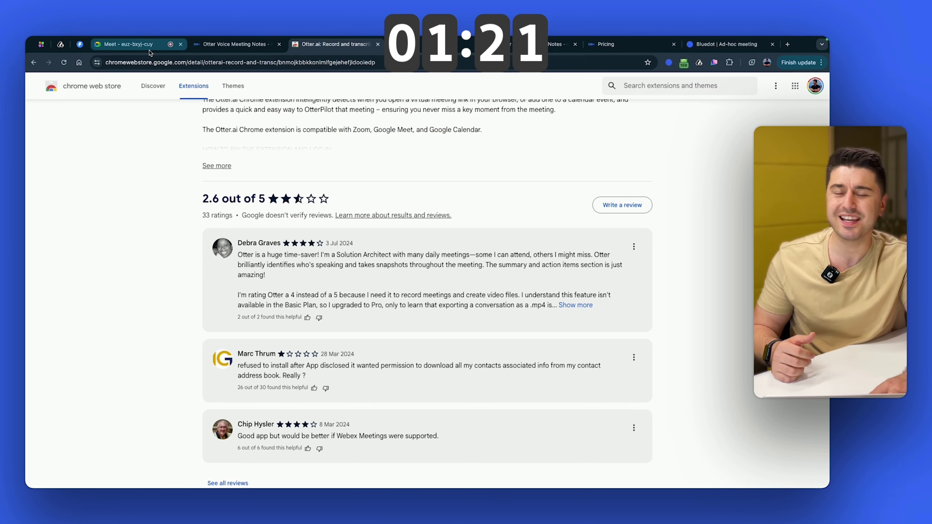
Step: Return to the Meet call, admit the Otter notetaker, and move the live transcript panel further into view
click(147, 46)
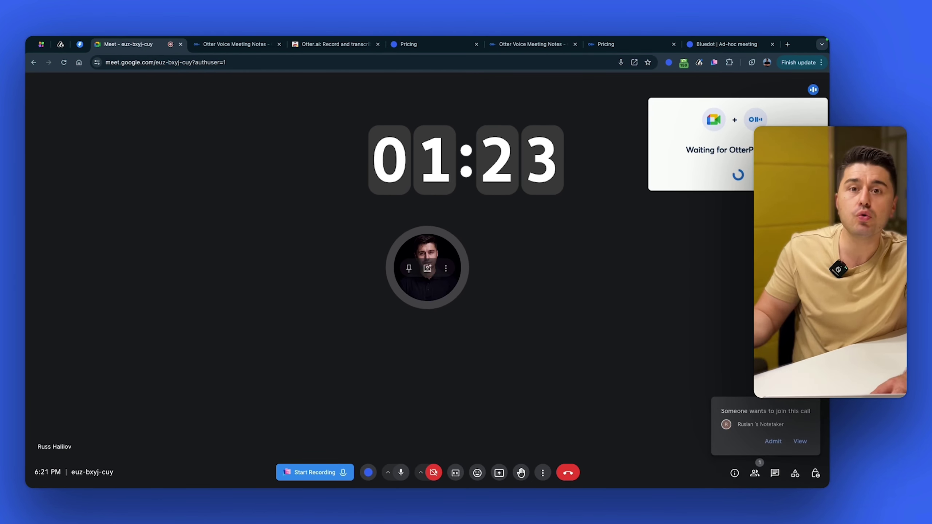
click(773, 441)
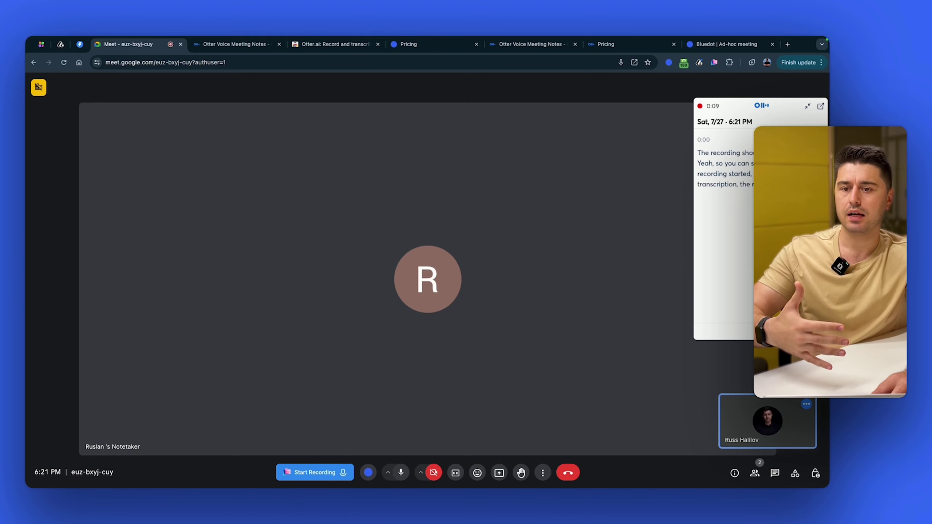
drag(702, 114, 595, 76)
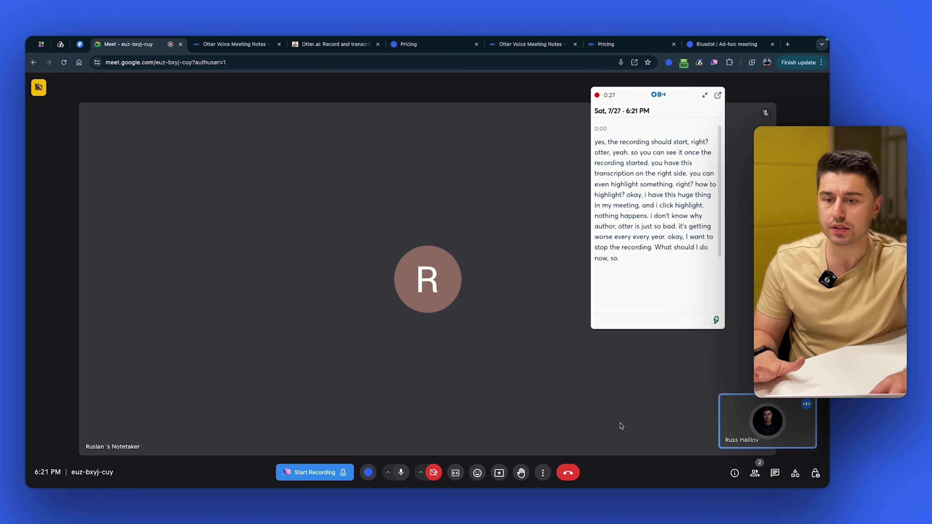
Step: Show the call's participants, collapse the Otter transcript panel, and check the participant options for the notetaker
click(754, 472)
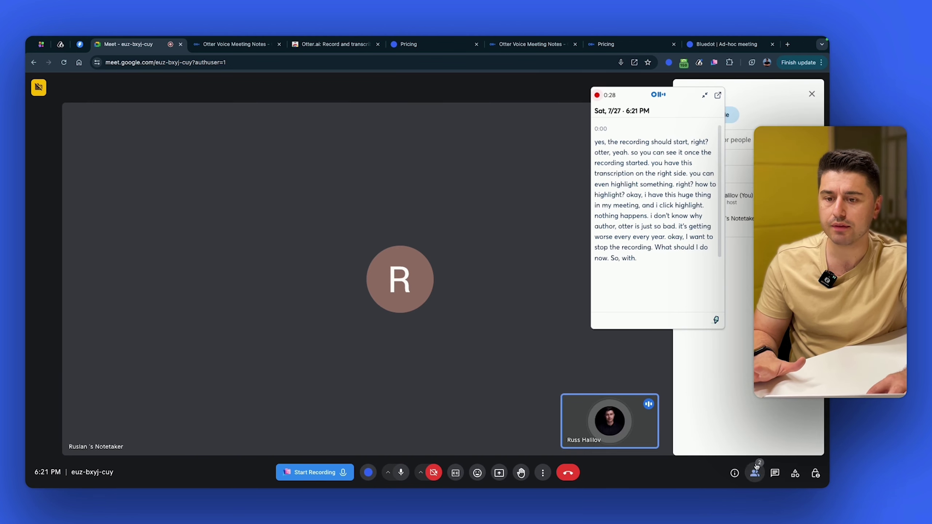
click(705, 95)
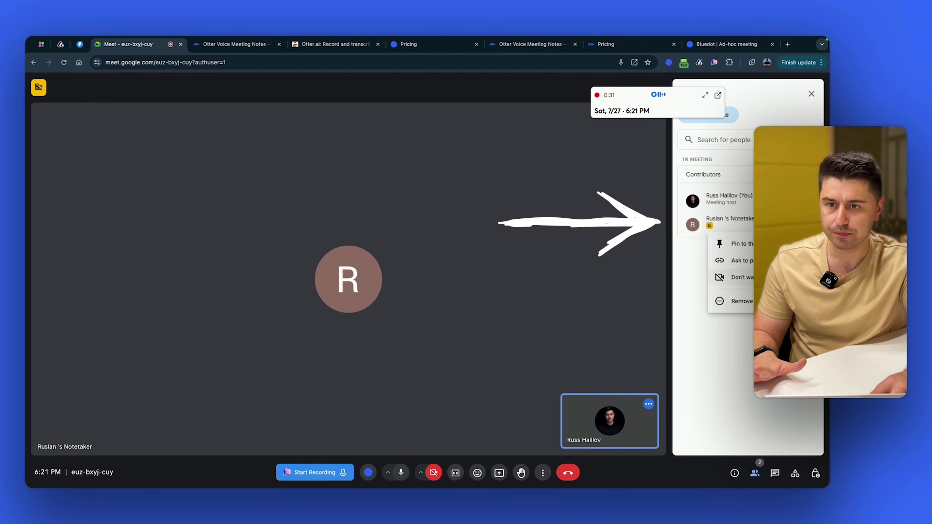
click(811, 224)
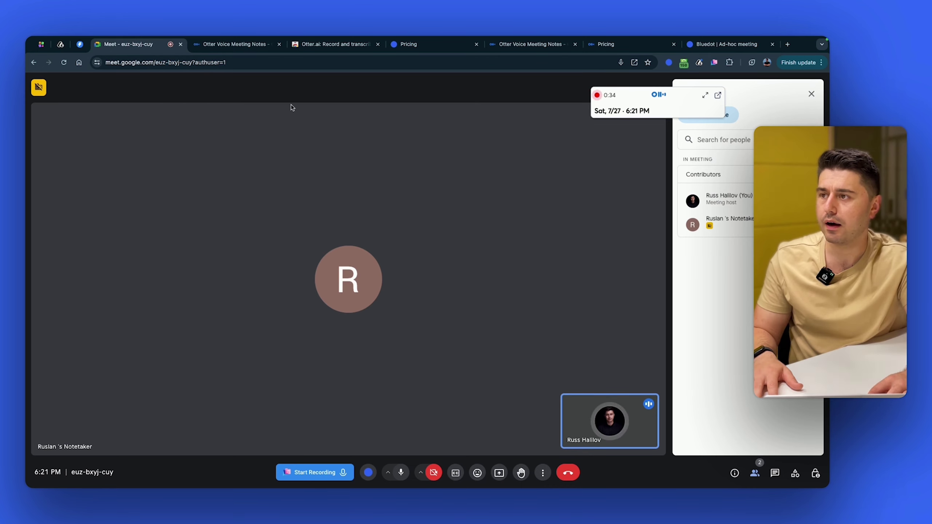
Step: Go to Otter's home page and complete its questionnaire with department Customer Support and role Manager
click(235, 44)
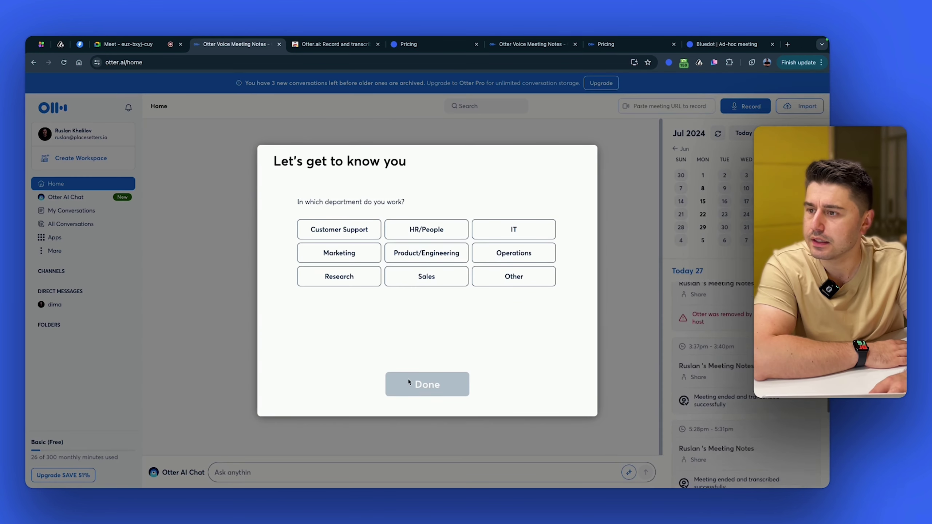
click(353, 231)
click(422, 332)
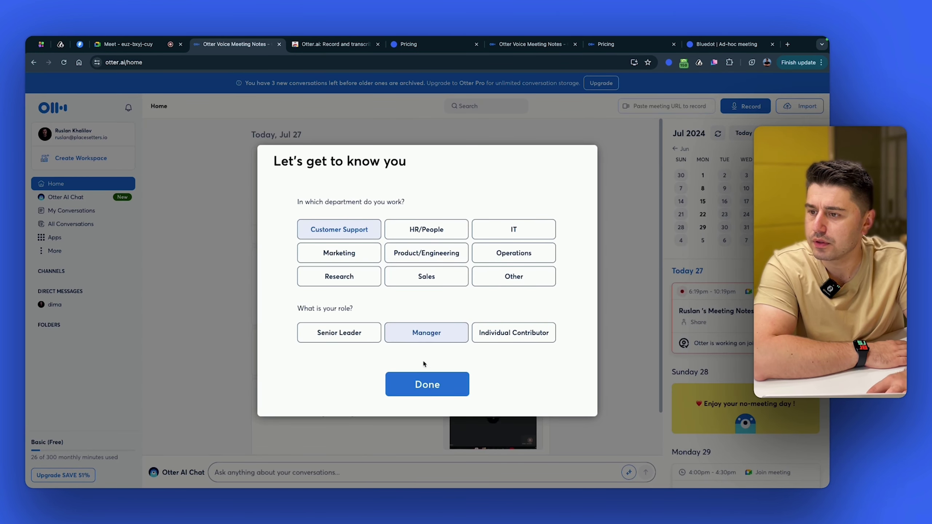
click(428, 386)
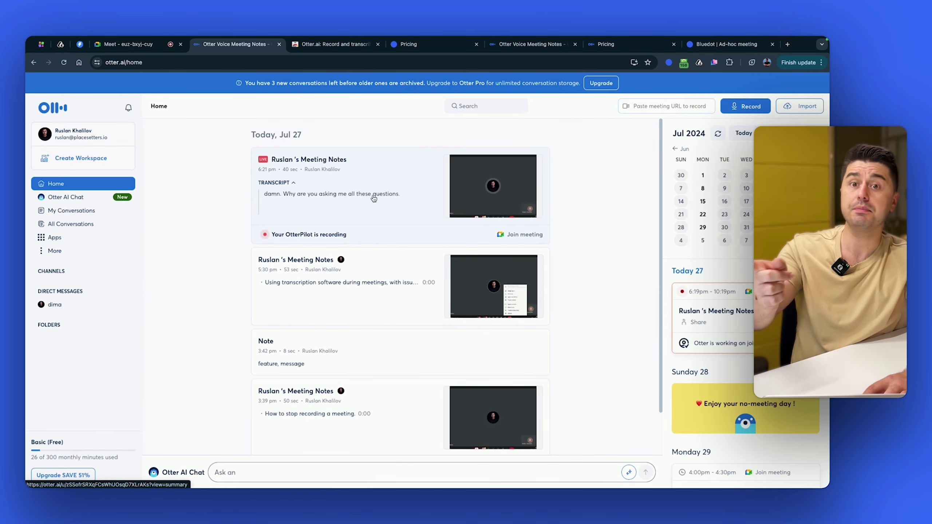
Step: Open the live meeting's notes in Otter and stop OtterPilot, confirming that it be turned off
click(373, 199)
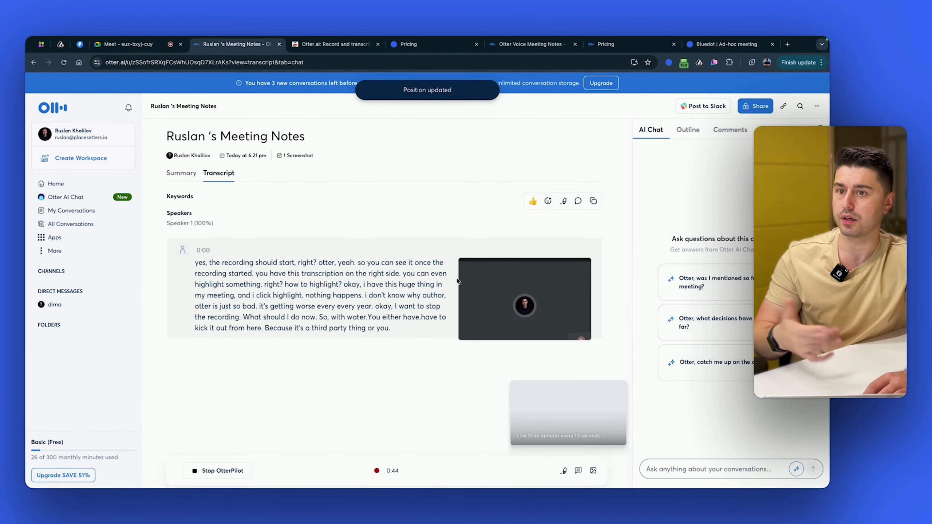
click(230, 471)
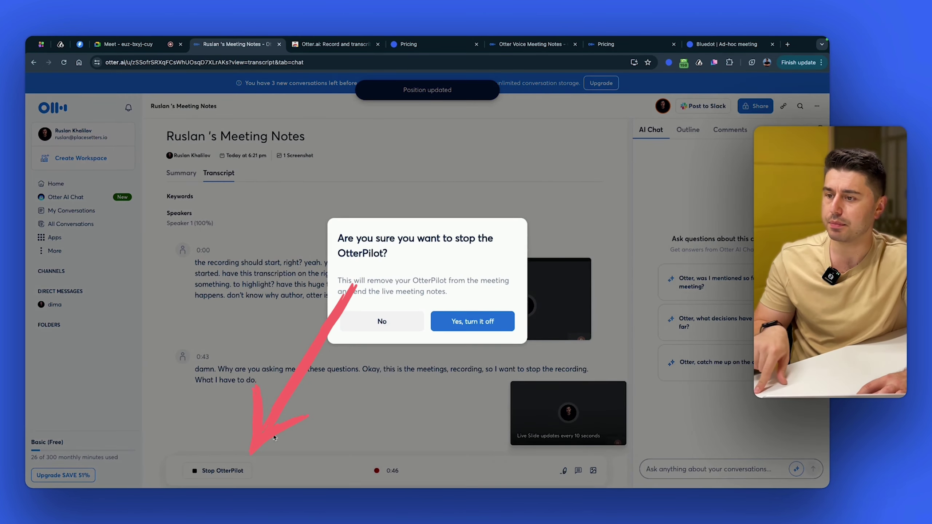
click(455, 323)
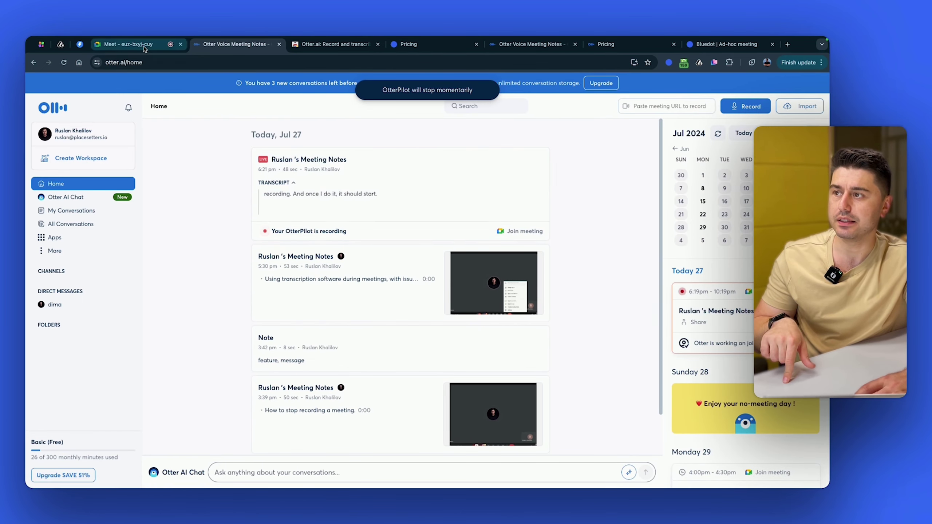
Step: Check the Meet call for the notetaker, reopen the live notes in Otter, and stop OtterPilot a second time
click(124, 44)
click(234, 44)
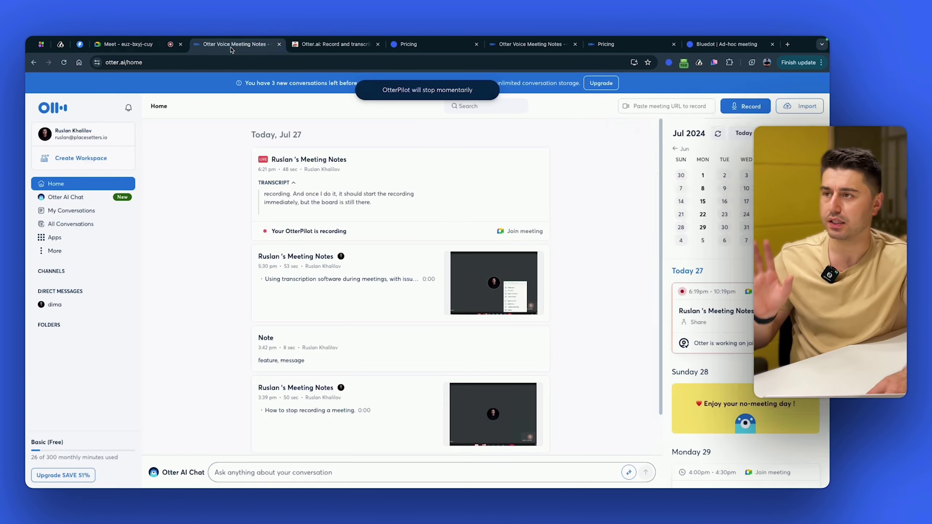
click(425, 185)
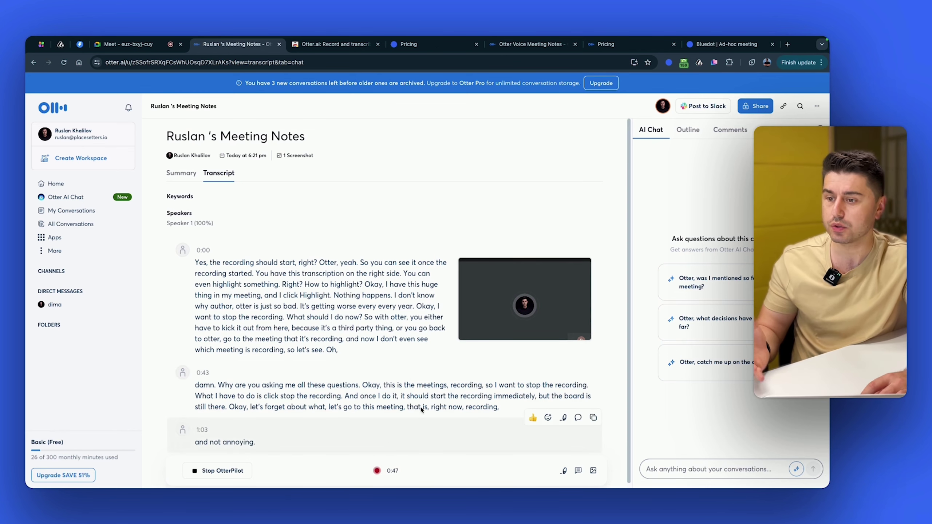
click(231, 474)
click(474, 321)
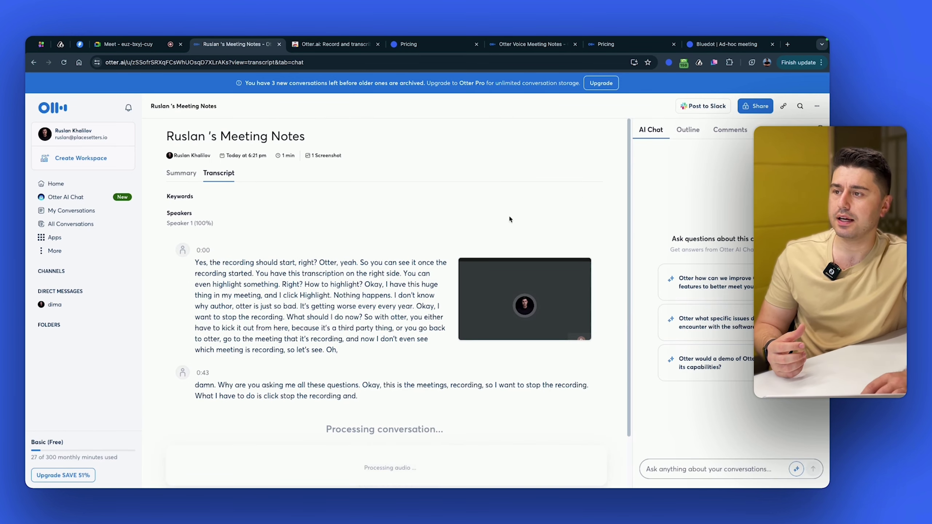
Step: Review the stopped meeting's transcript in Otter and highlight most of its first passage
scroll(377, 258, down, 2)
scroll(333, 227, up, 2)
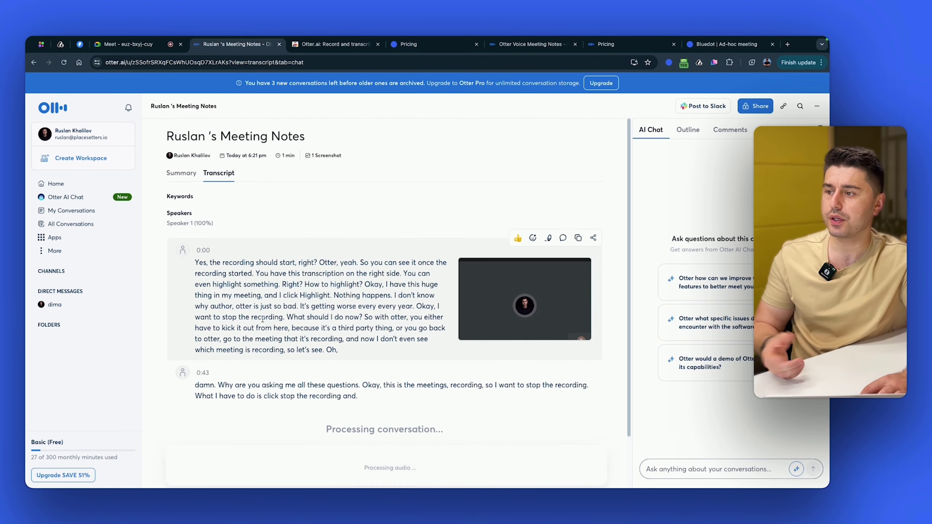
drag(213, 273, 306, 348)
scroll(381, 468, down, 2)
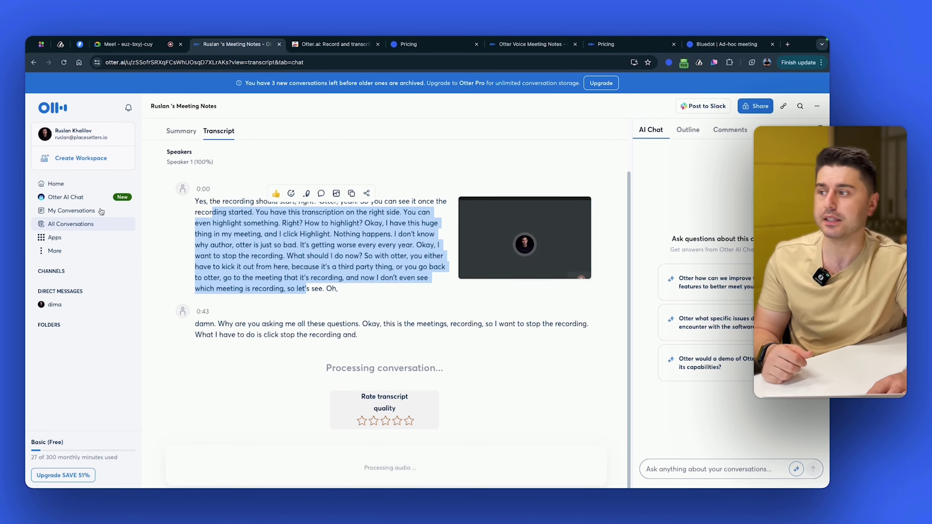
Step: From Otter's home page, open the Jul 26 meeting notes and examine the summary and transcript
click(54, 183)
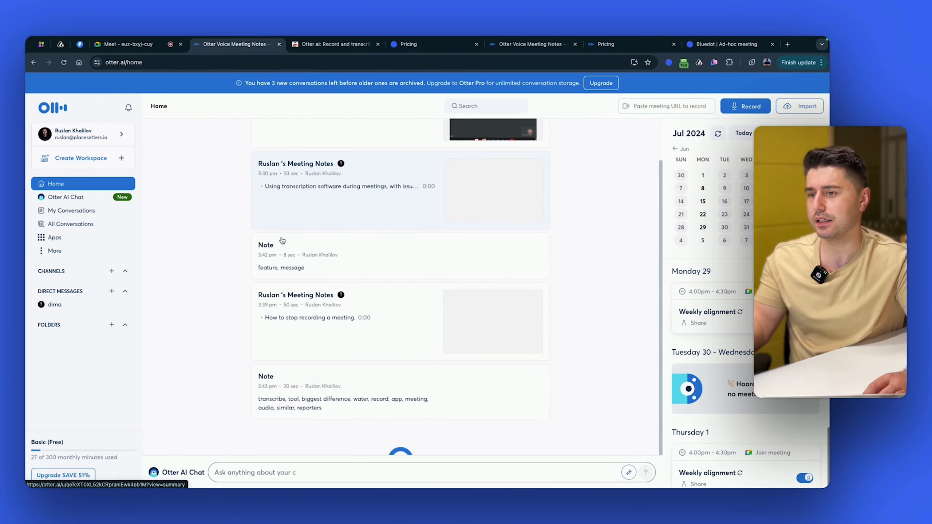
scroll(335, 272, down, 5)
click(399, 166)
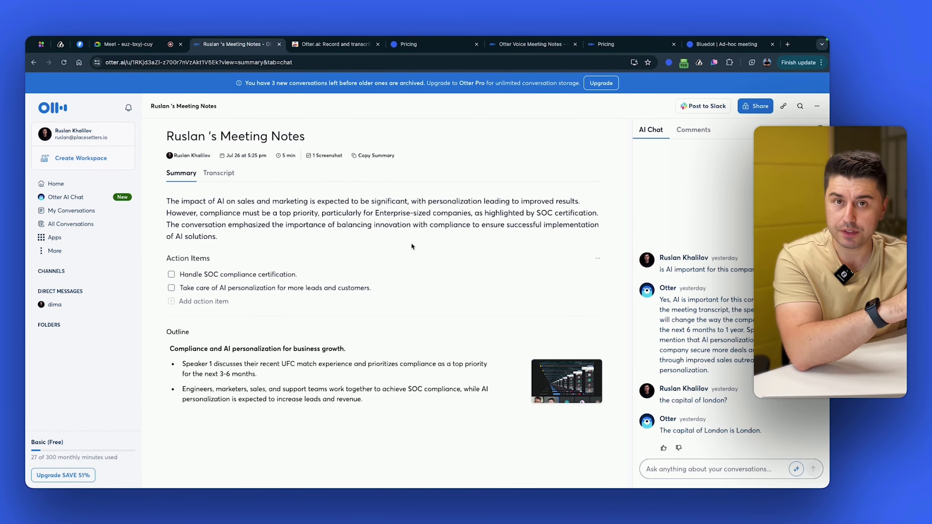
click(219, 173)
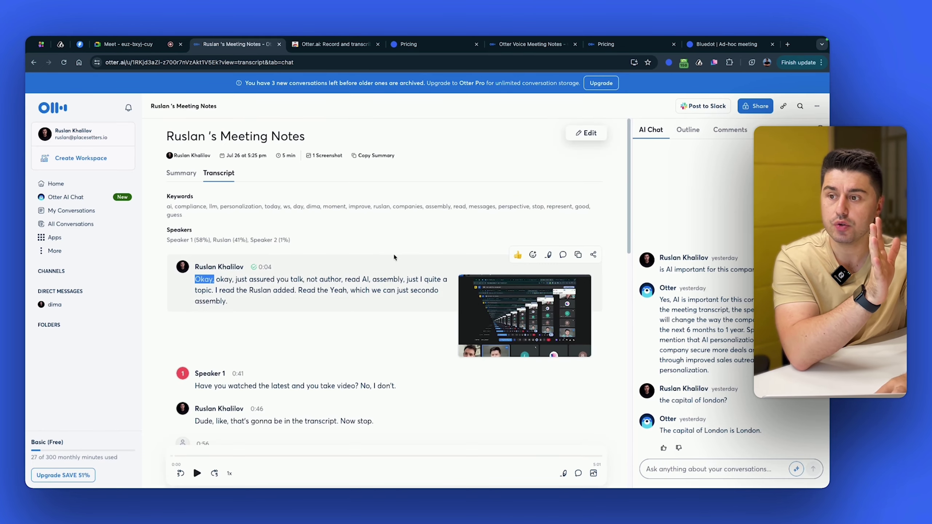
Step: Enlarge the meeting screenshot embedded in the Jul 26 transcript, close it, and skim through the transcript
click(547, 324)
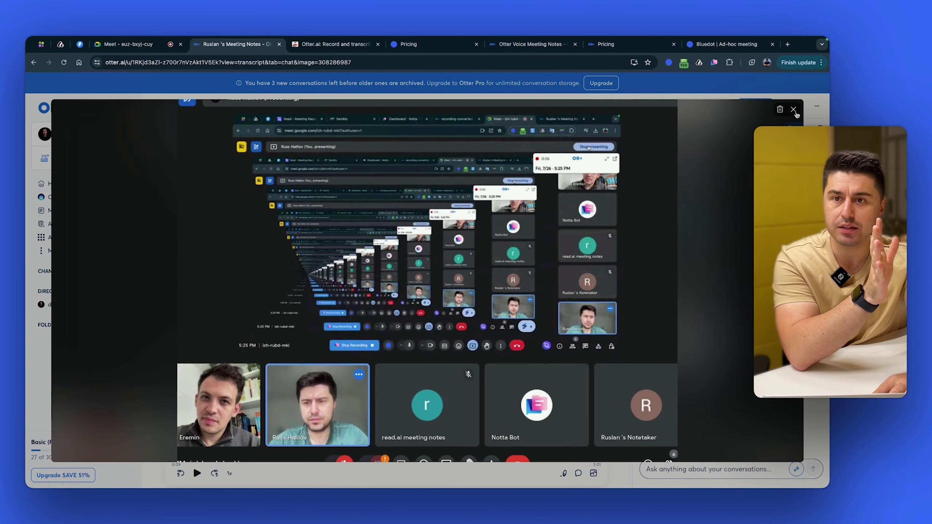
click(793, 109)
scroll(523, 244, down, 20)
scroll(524, 245, up, 20)
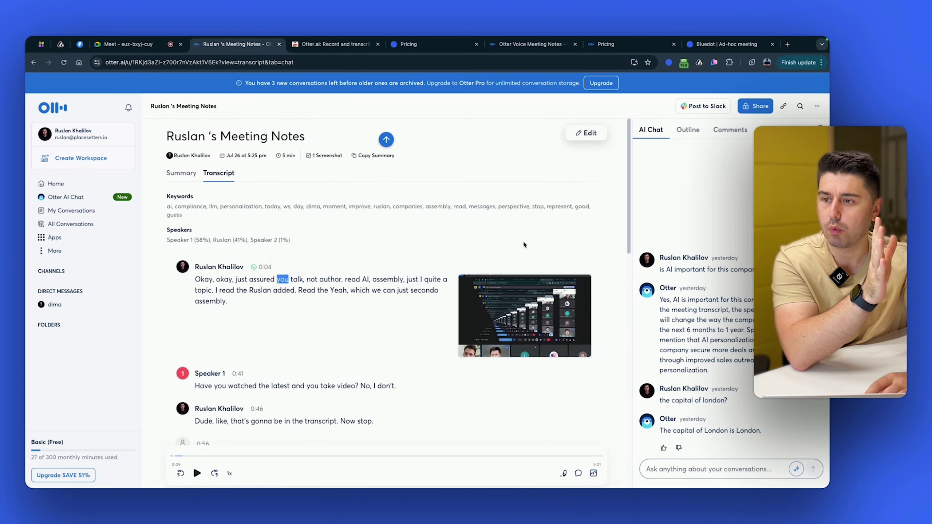
Step: Play the recording from several words in the transcript, including "perspective" in the 2:19 passage, to check playback sync
click(224, 279)
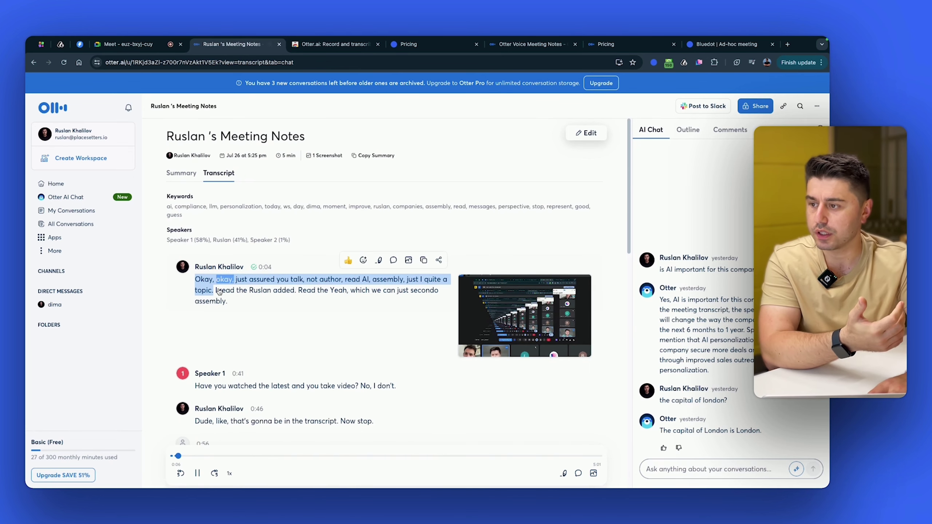
scroll(221, 300, down, 10)
click(206, 296)
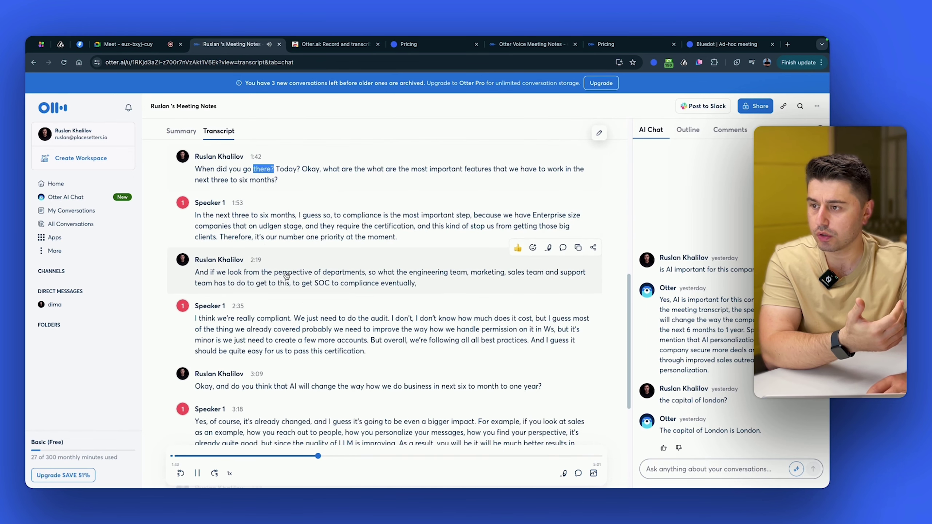
click(286, 274)
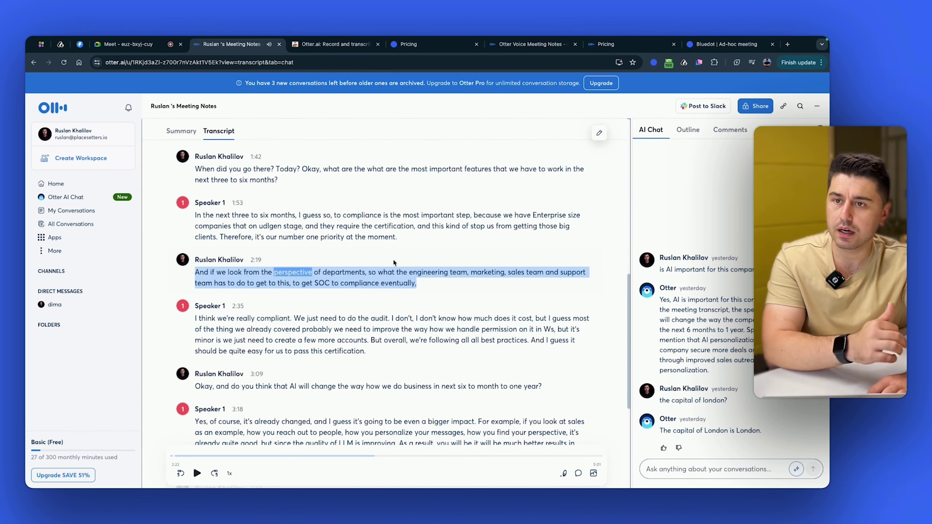
Step: Review the meeting's summary, highlighting its overview paragraph, and mark the SOC compliance action item done and undone again
click(181, 131)
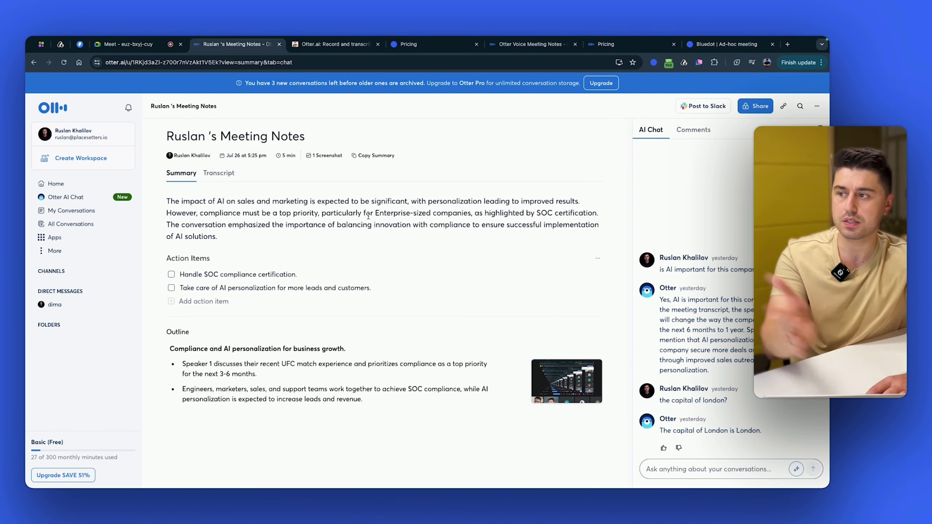
drag(231, 201, 243, 235)
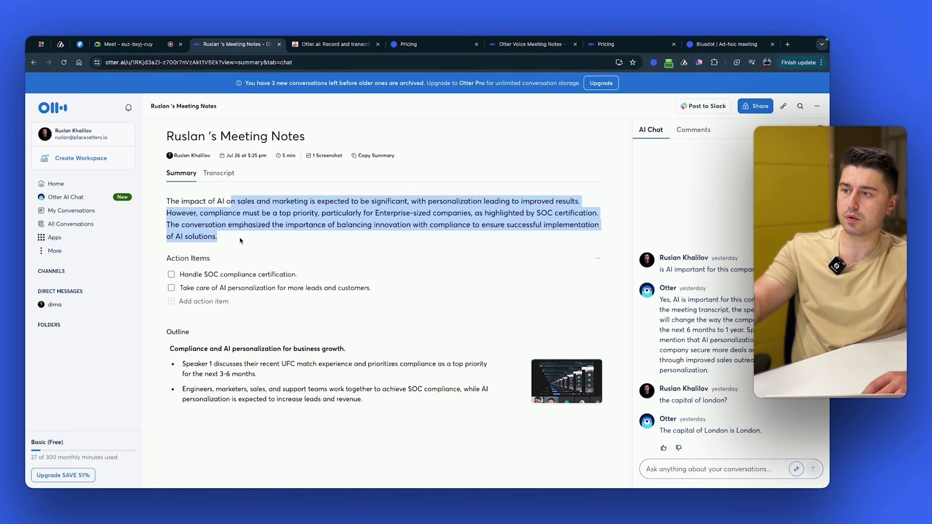
click(171, 275)
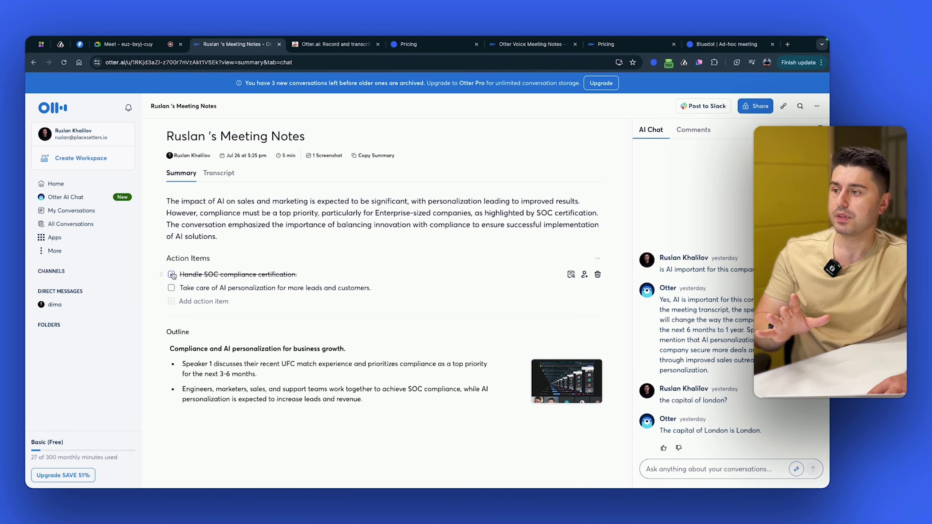
click(171, 275)
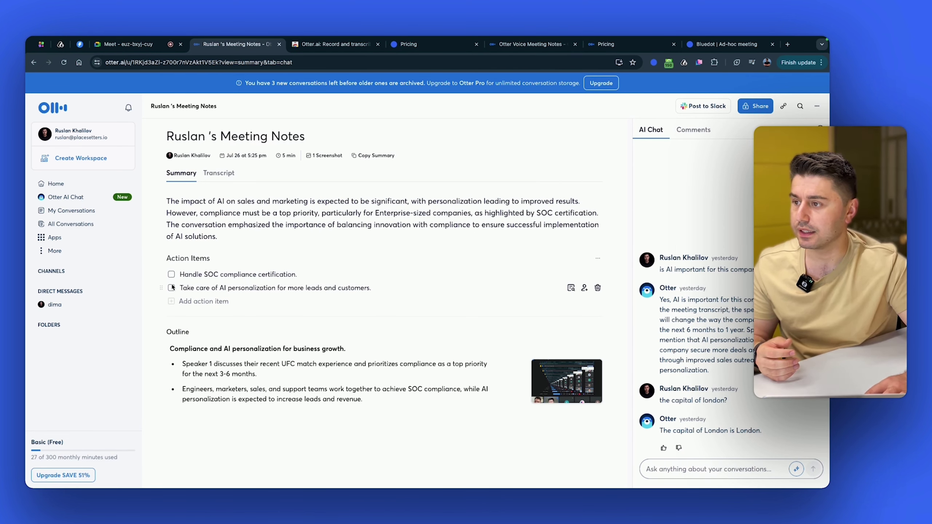
Step: Try to assign the AI personalization action item by searching for a user with "d", and dismiss the assignee search
click(585, 289)
text(d)
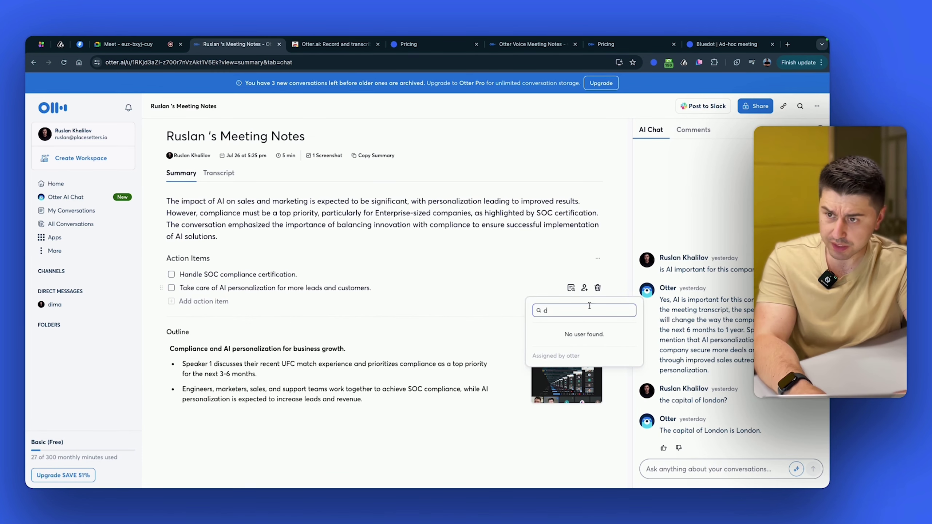
key(BackSpace)
click(602, 257)
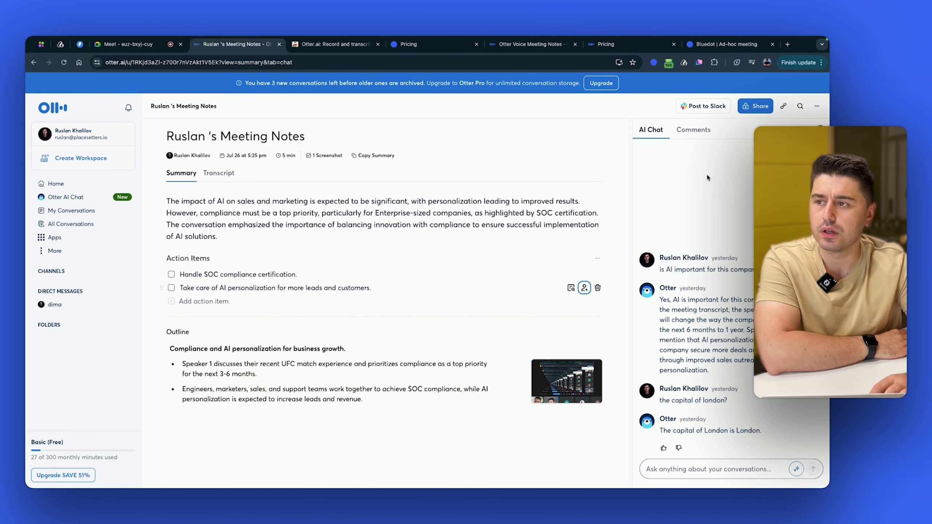
Step: Widen the AI chat area beside the notes and ask Otter "who is elon musk"
drag(634, 171, 587, 172)
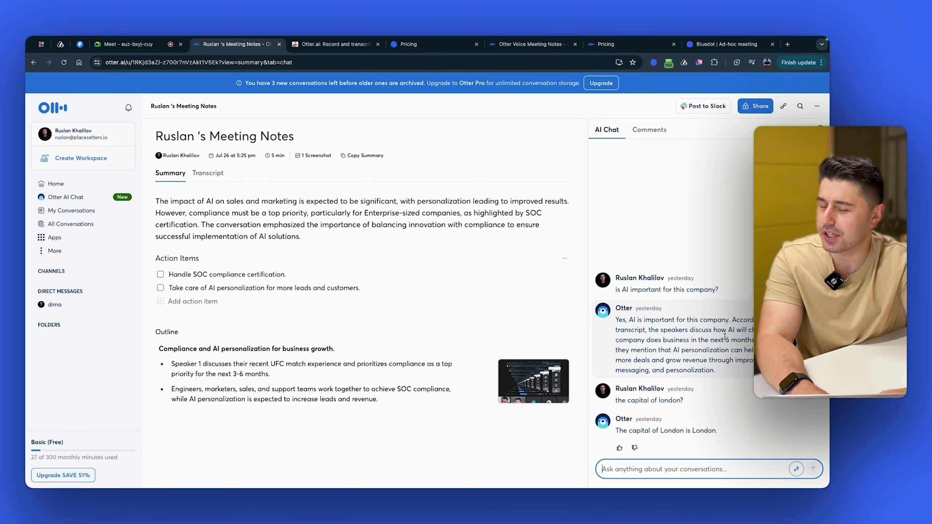
text(who is elon musk)
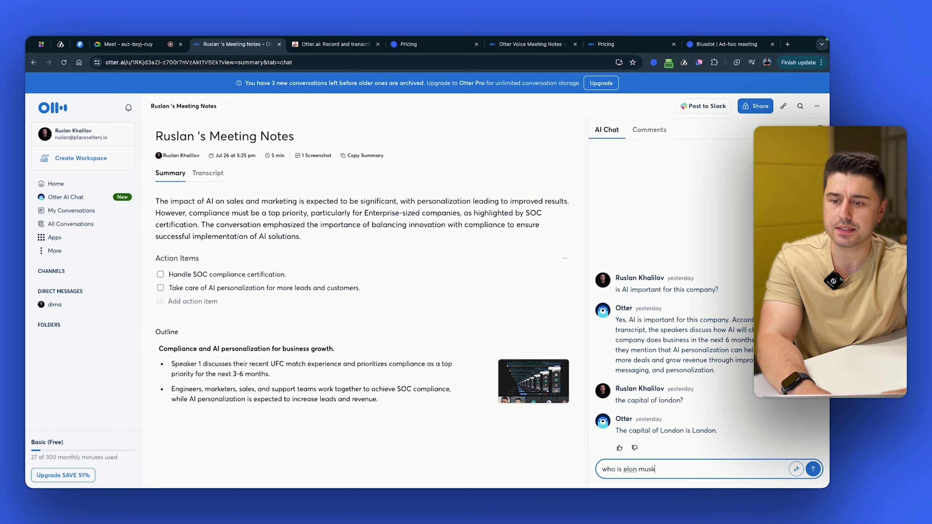
key(Return)
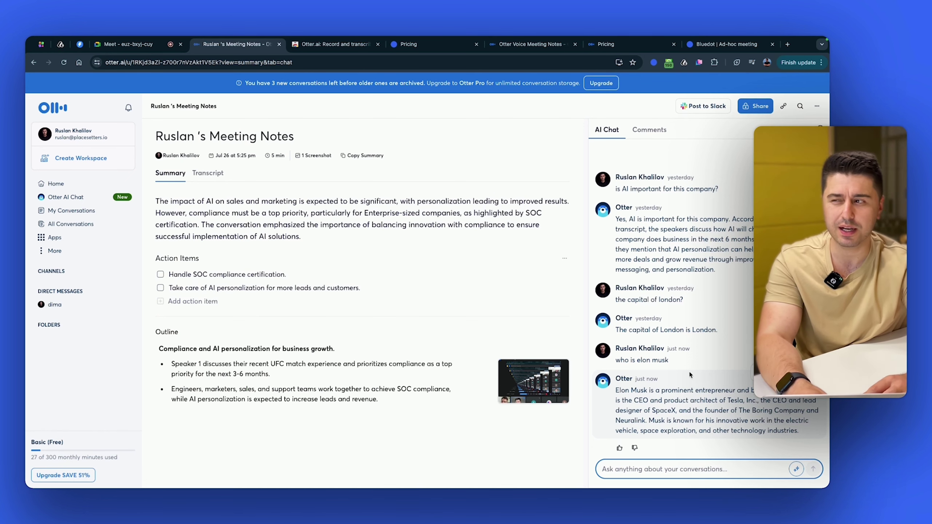
Step: Browse the past conversations on Otter's home page and open Otter AI Chat to view its earlier answers
click(72, 210)
click(55, 183)
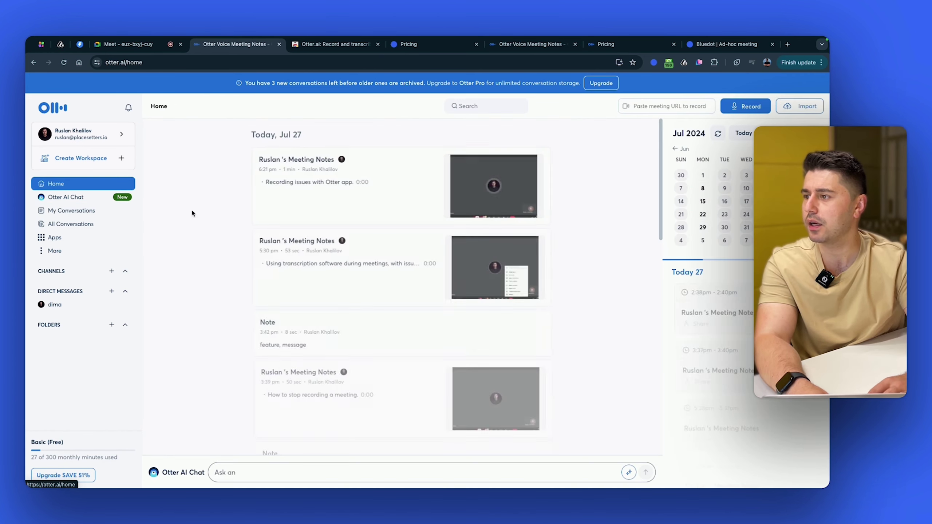
scroll(354, 258, down, 10)
scroll(354, 258, up, 10)
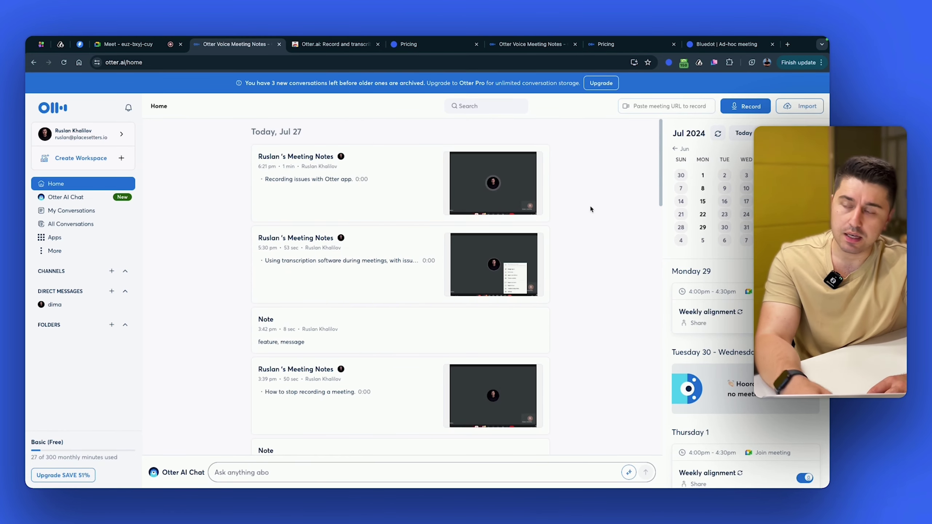
scroll(589, 205, down, 15)
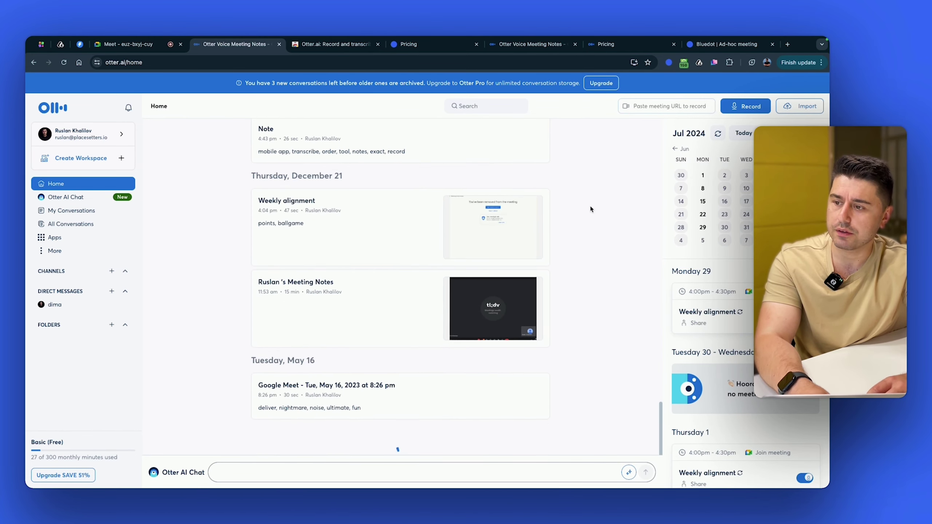
scroll(590, 204, down, 2)
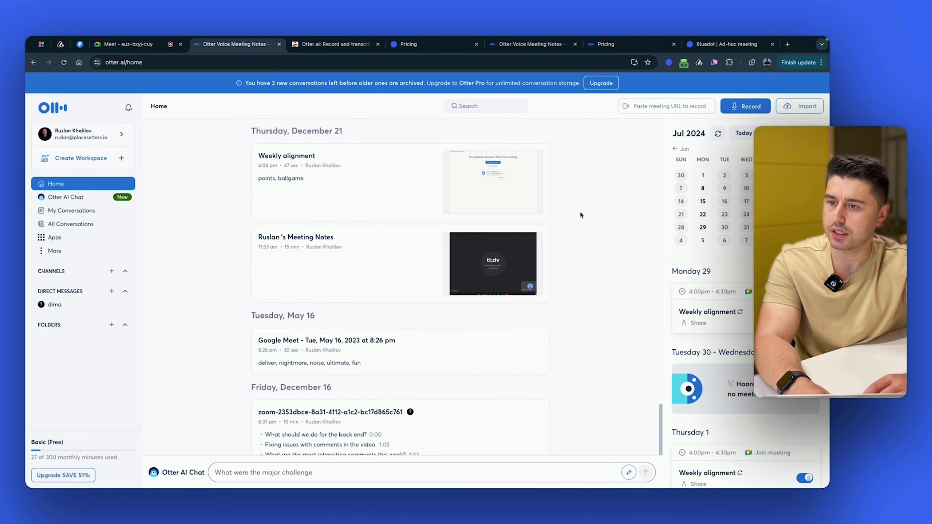
click(65, 197)
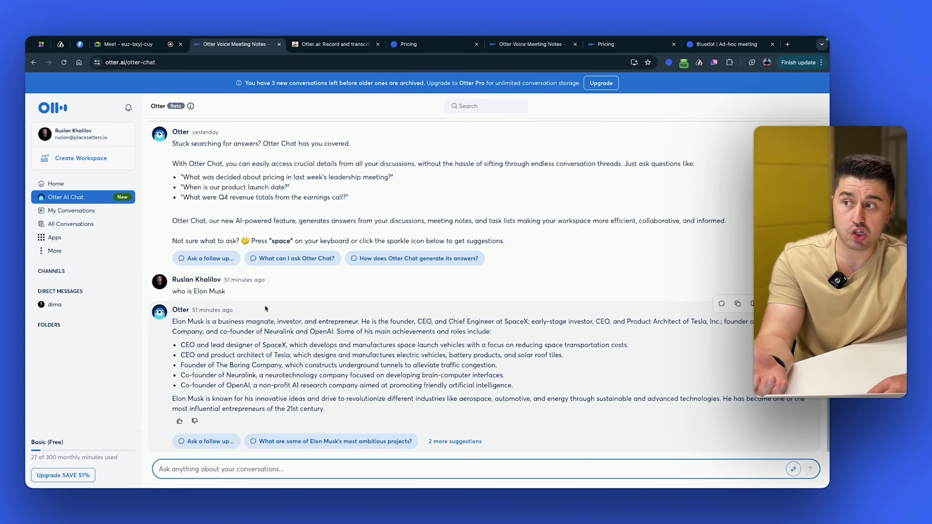
Step: Close the Otter.ai record-and-transcribe browser tab and review the integrations available in Otter's Apps settings
click(65, 251)
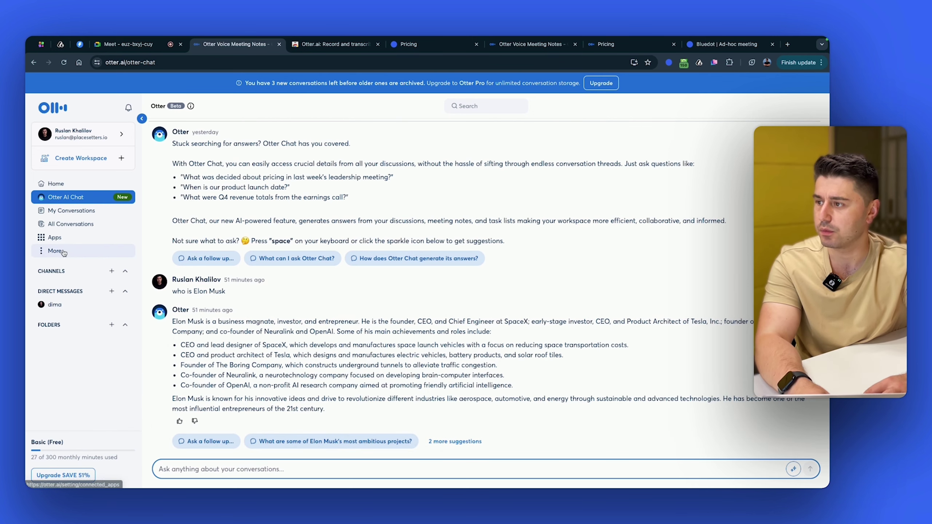
click(54, 238)
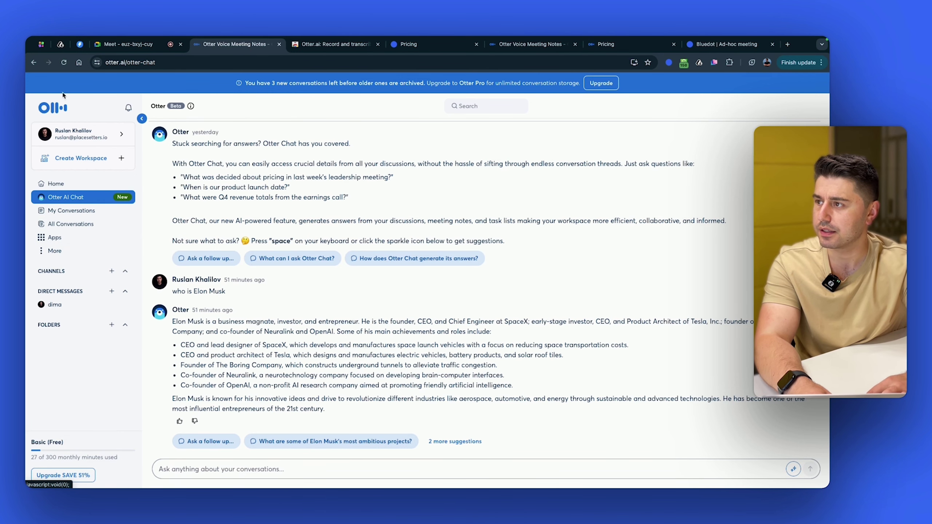
click(377, 44)
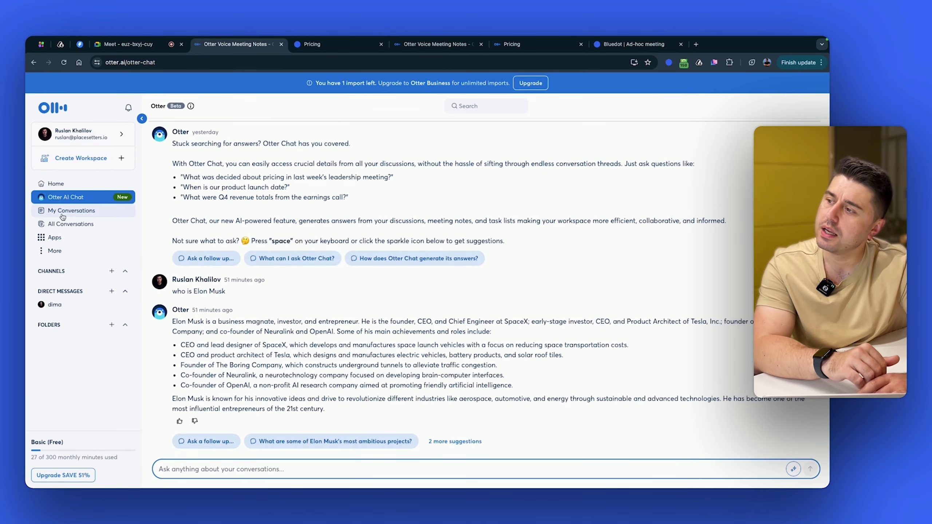
click(77, 246)
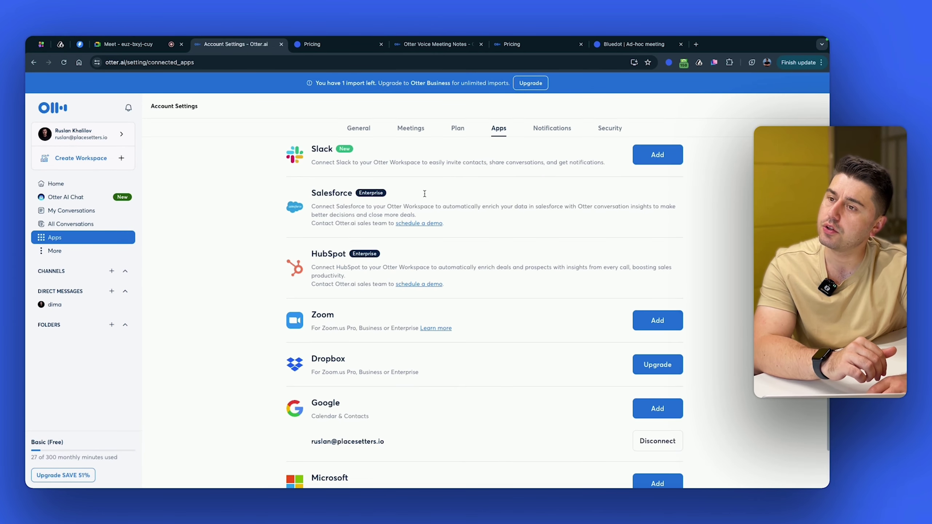
scroll(476, 194, down, 2)
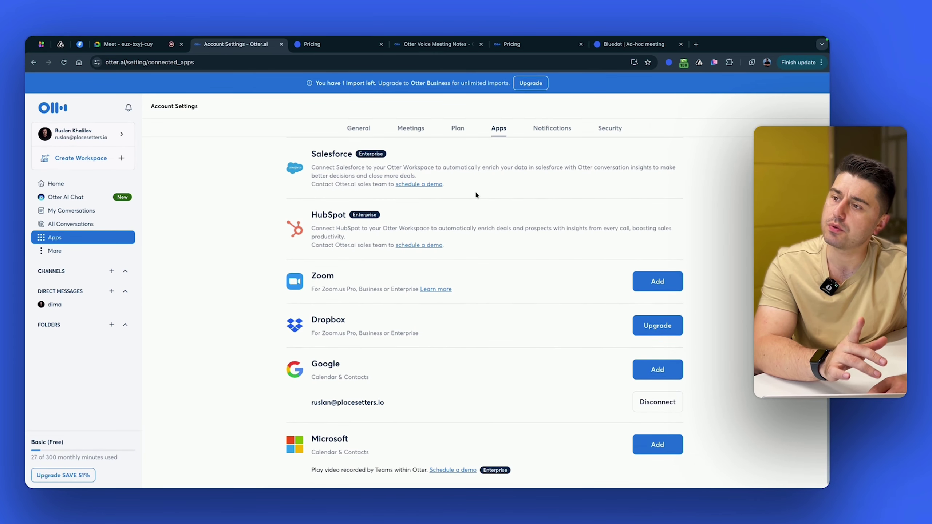
scroll(477, 197, up, 1)
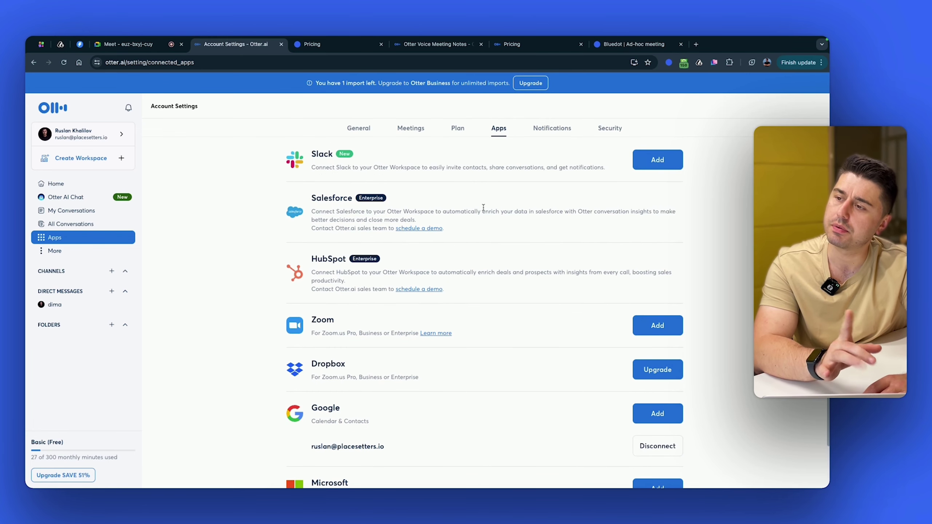
scroll(374, 163, down, 1)
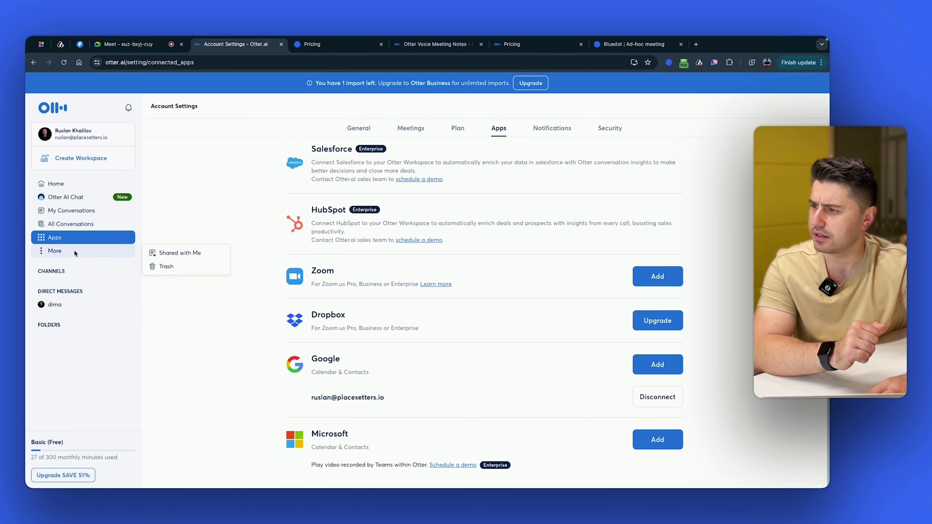
Step: View Otter's Folders page and the folder creation form, closing the form without creating a folder
click(62, 325)
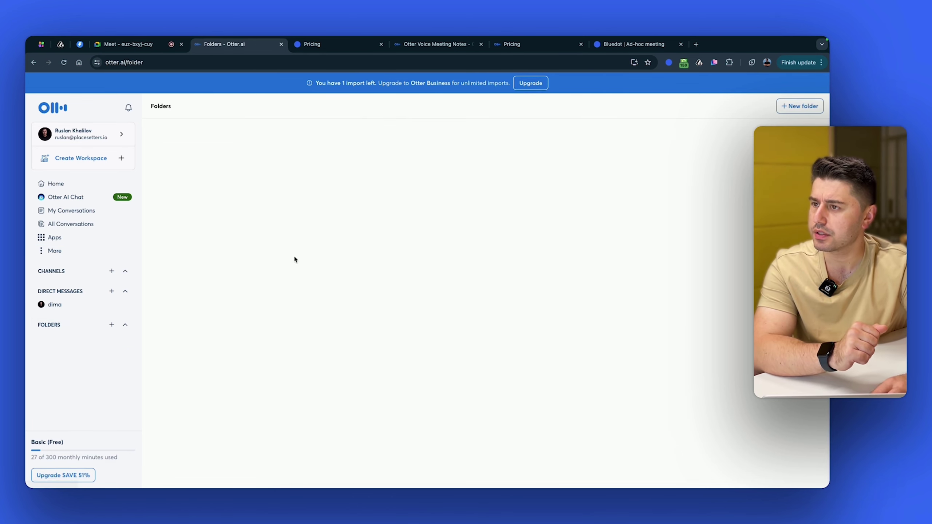
click(111, 325)
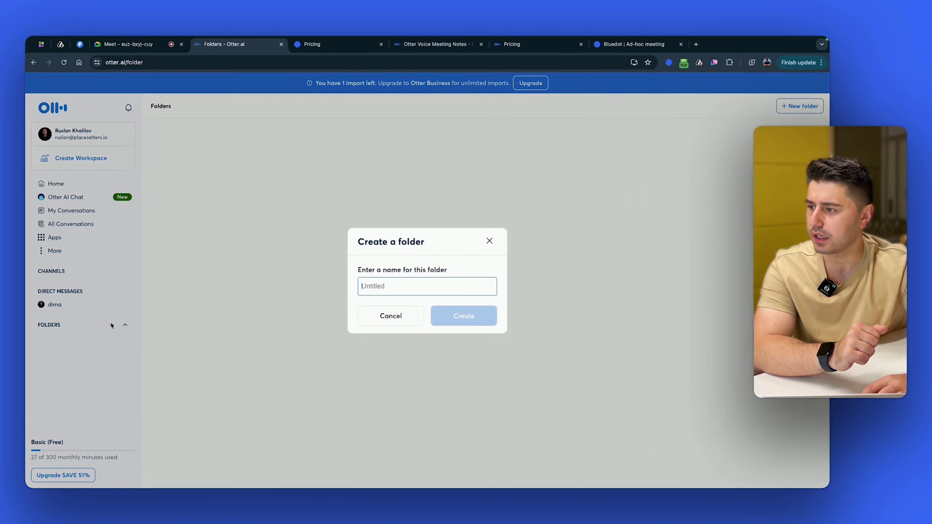
click(490, 242)
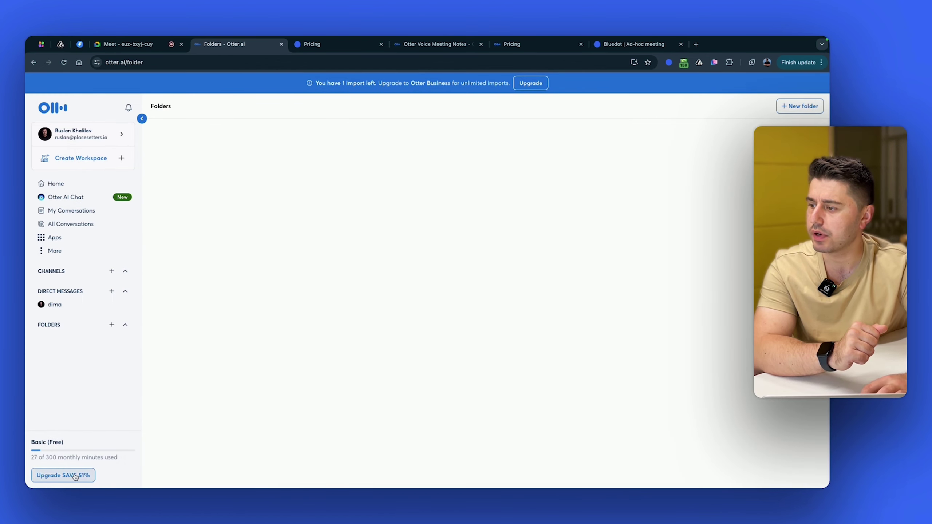
Step: Open the Otter Pro purchase page, then compare the plans on Otter's pricing page, switching to yearly billing and back to monthly
click(63, 475)
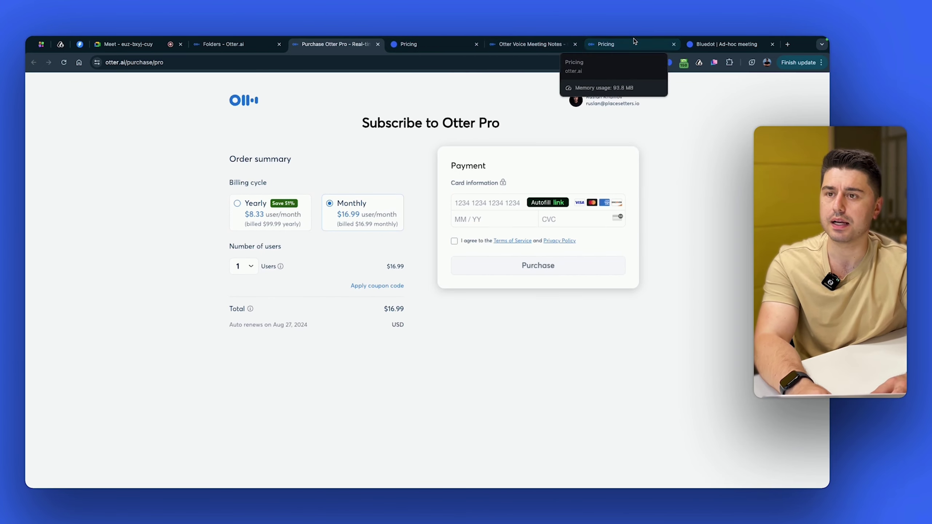
drag(614, 44, 377, 49)
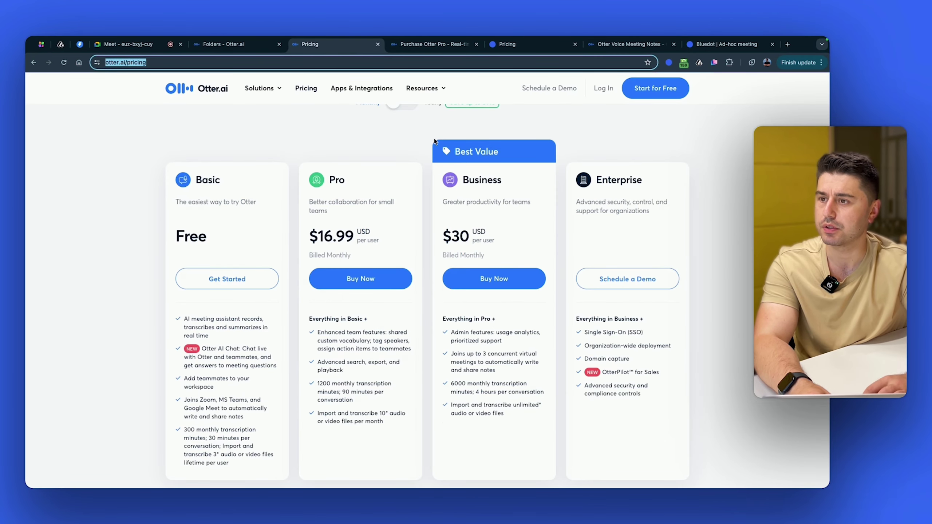
scroll(434, 141, up, 2)
click(402, 170)
click(402, 171)
scroll(378, 226, down, 1)
scroll(425, 239, down, 1)
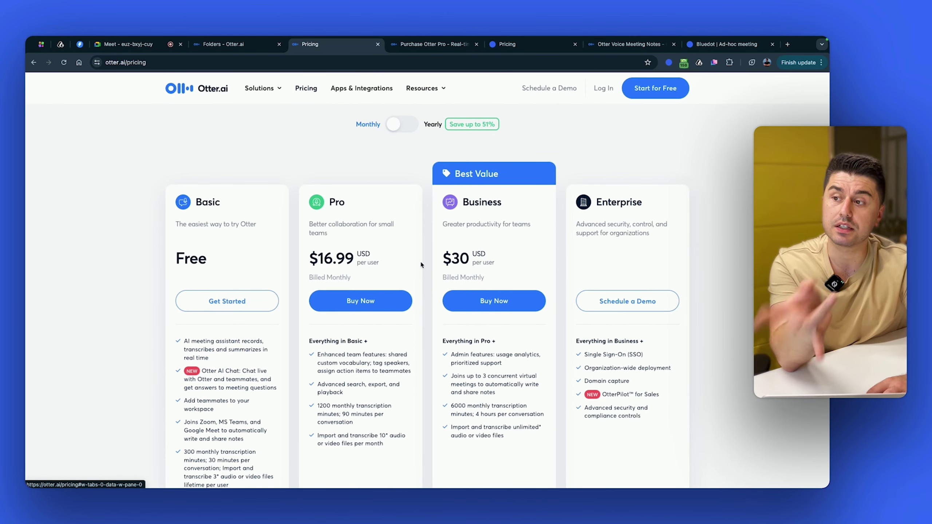
scroll(419, 262, down, 2)
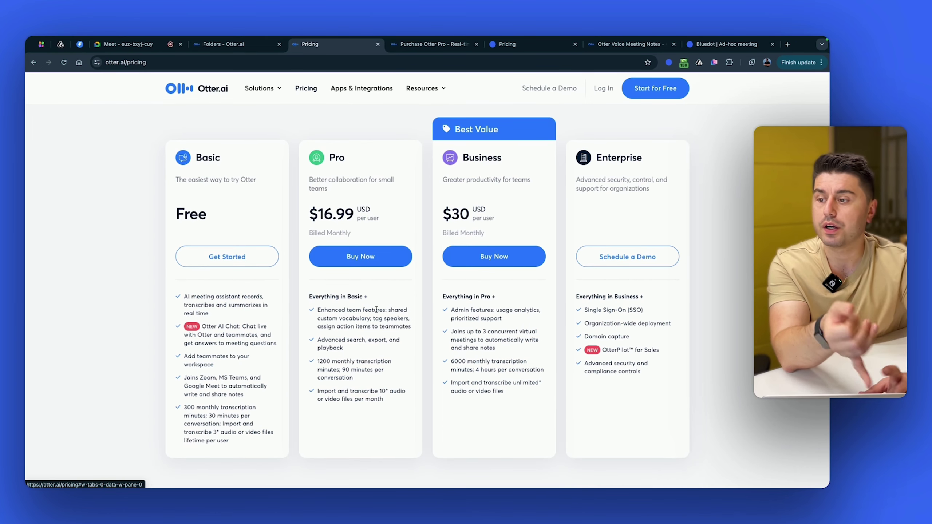